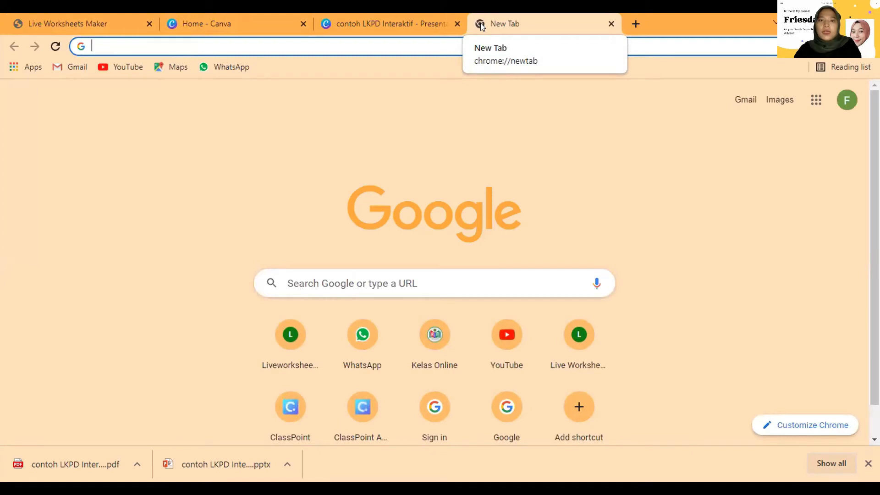
Open the liveworksheets.com website in the empty browser tab
left_click(294, 46)
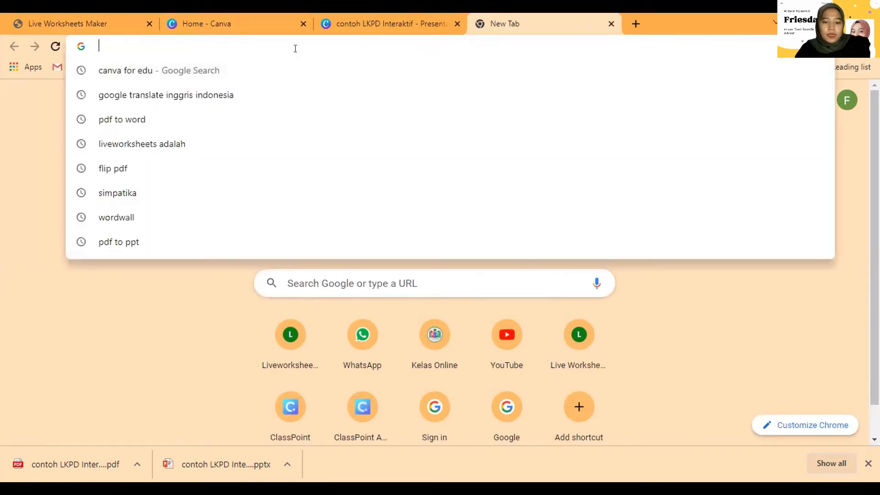
type("live")
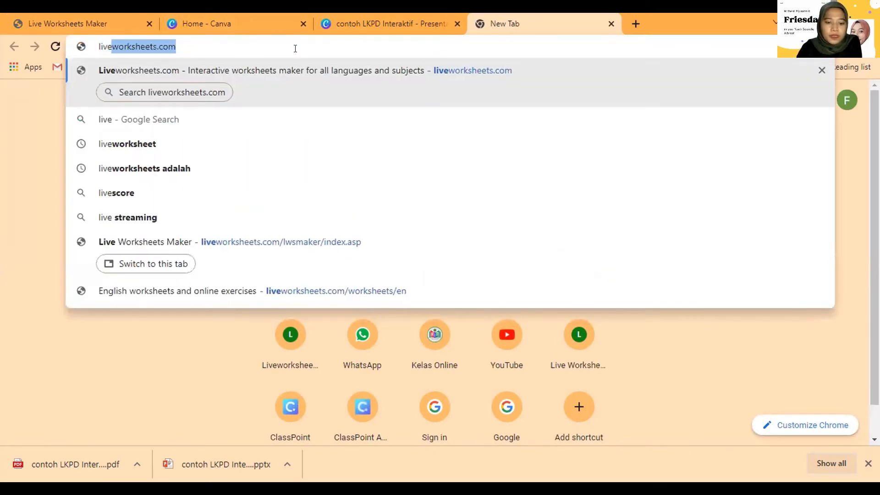
type("worksheets")
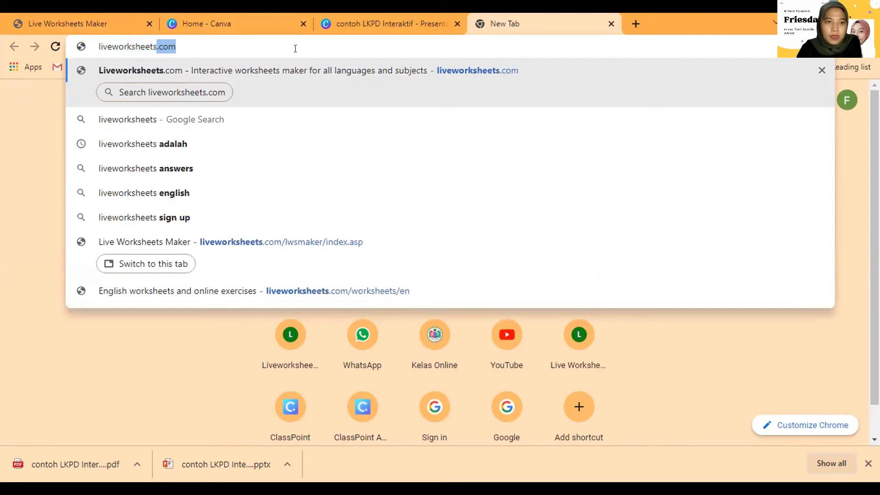
type(".com")
key("Return")
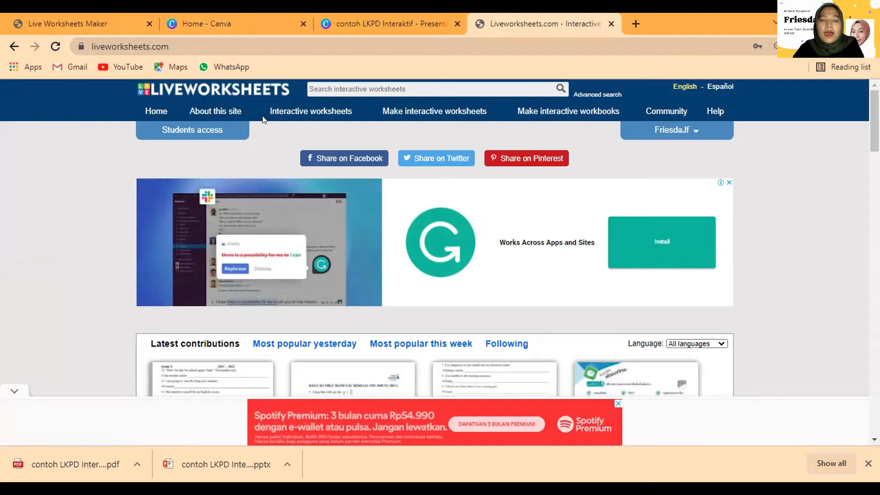
Browse to the interactive worksheets collection, dismiss the ad banner, and open the Biology category under English
left_click(307, 114)
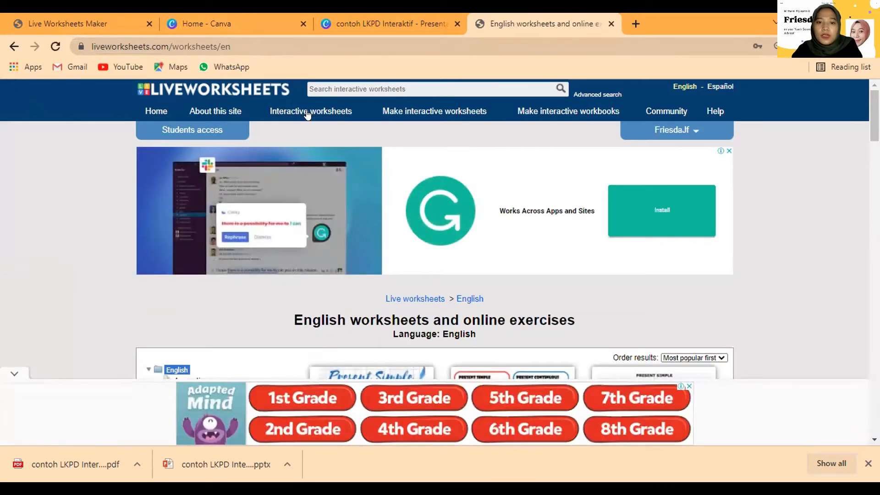
left_click(690, 386)
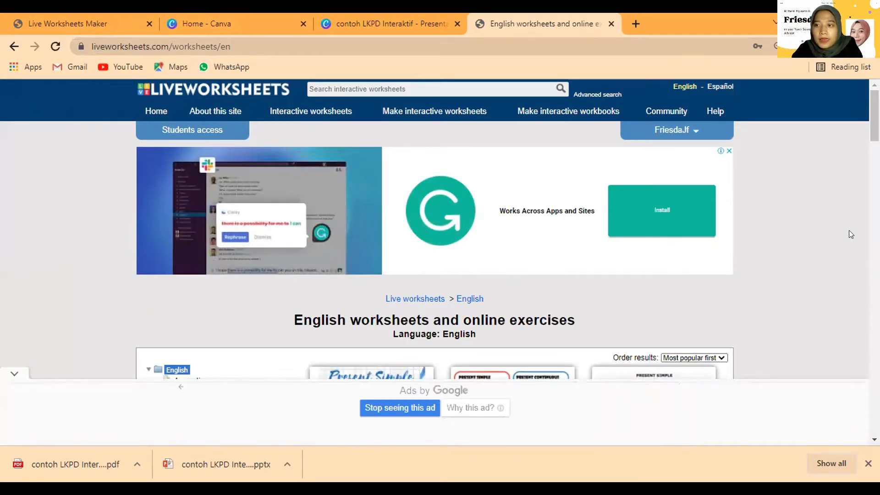
scroll(874, 115, "down", 5)
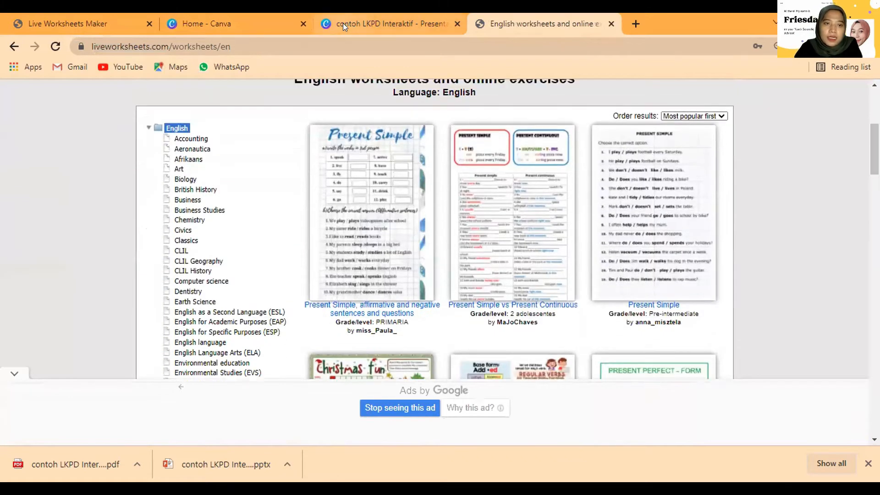
left_click(149, 129)
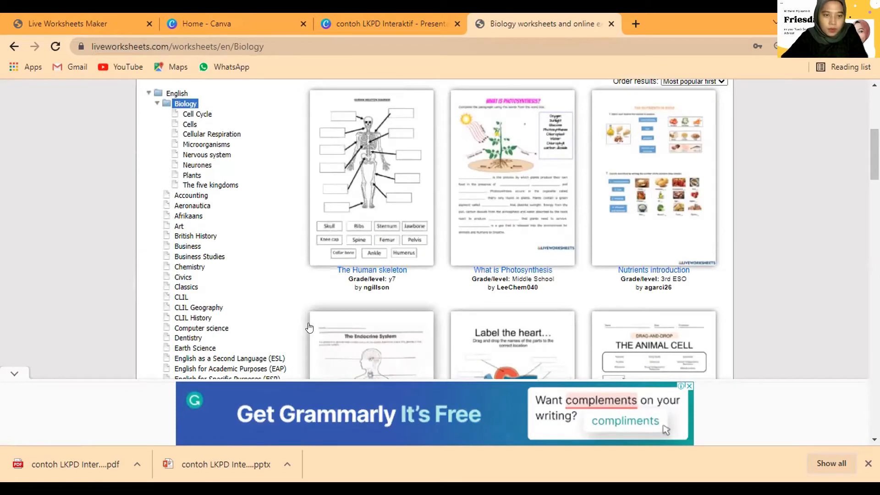
Enlarge the Biology page to 150% and collapse and reload the Biology category in the subject tree
key("ctrl+plus")
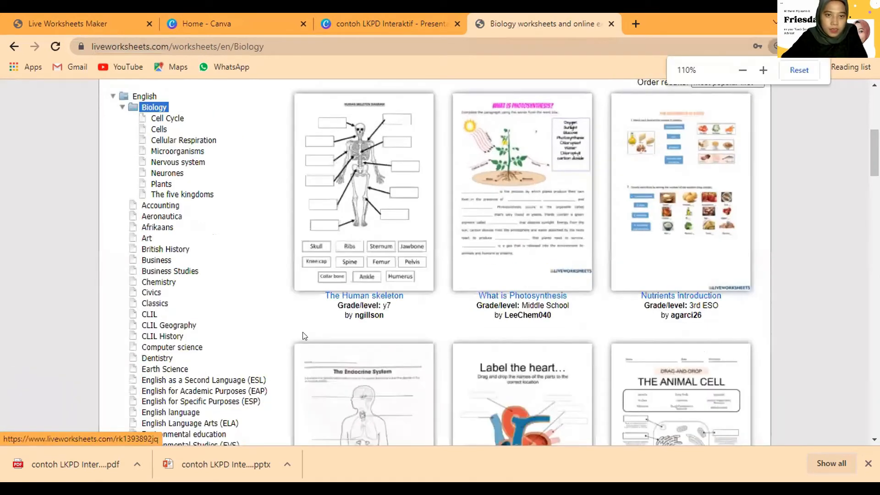
key("ctrl+plus")
key("ctrl+plus")
key("ctrl+plus")
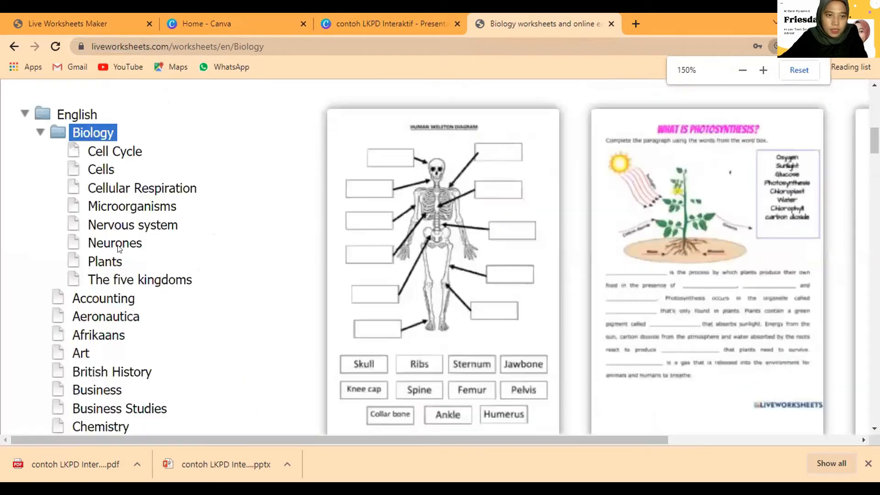
left_click(40, 133)
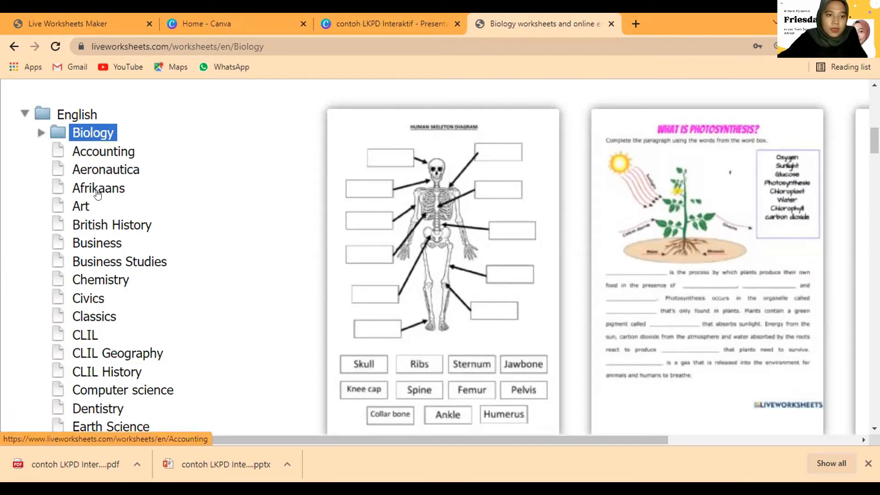
left_click(97, 132)
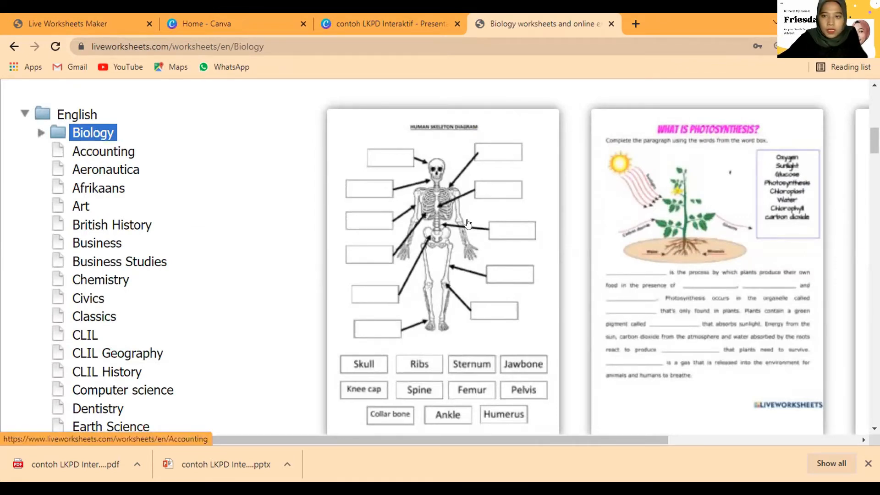
Open the Human skeleton worksheet from the Biology listing
scroll(506, 260, "up", 8)
scroll(506, 260, "down", 8)
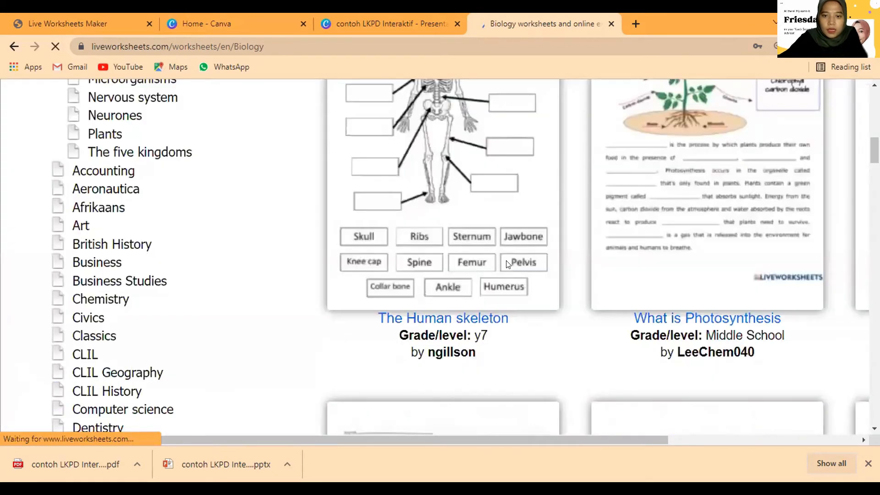
scroll(461, 271, "up", 3)
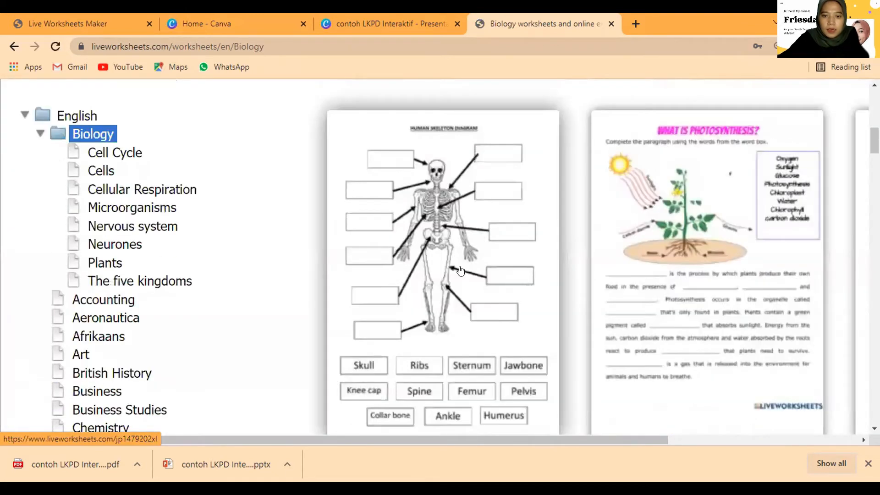
left_click(460, 270)
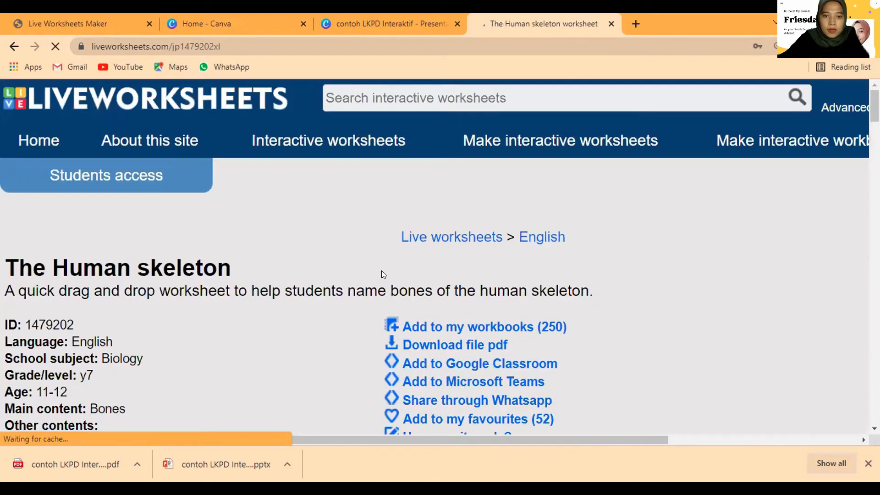
Examine the Human skeleton worksheet's diagram, empty answer boxes and bone labels, reducing the page zoom to 33%
scroll(382, 270, "down", 5)
scroll(382, 271, "down", 15)
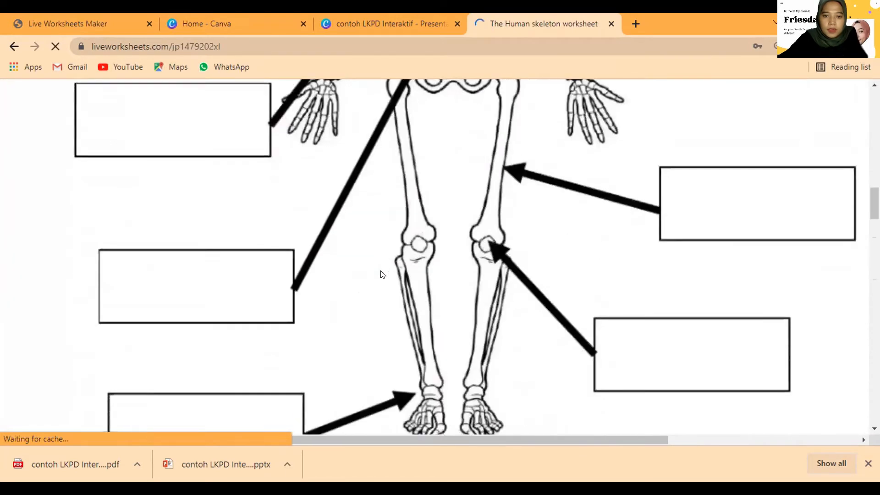
scroll(378, 267, "down", 2)
scroll(394, 177, "up", 2)
scroll(389, 216, "up", 2)
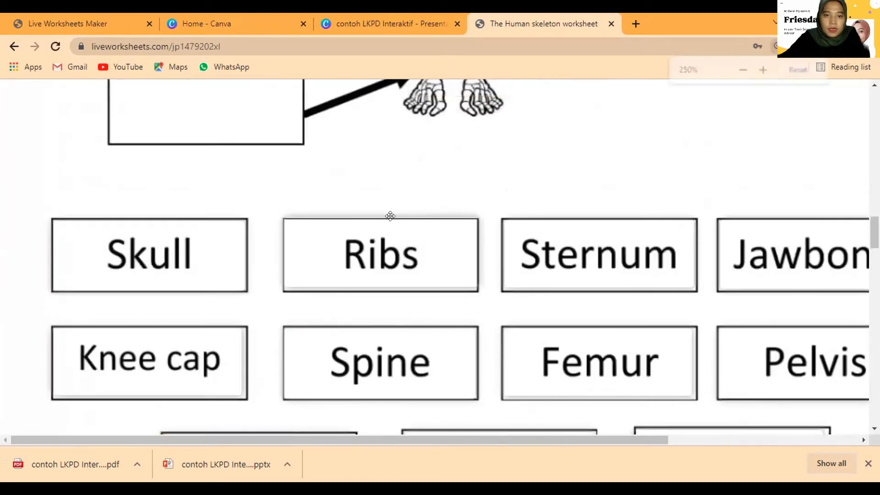
scroll(396, 224, "down", 10)
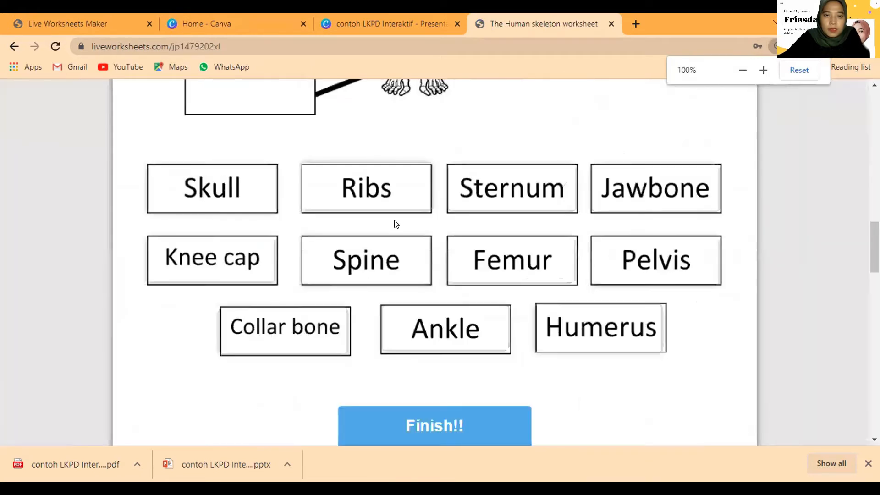
scroll(397, 224, "down", 1)
scroll(396, 224, "up", 5)
scroll(397, 224, "down", 2)
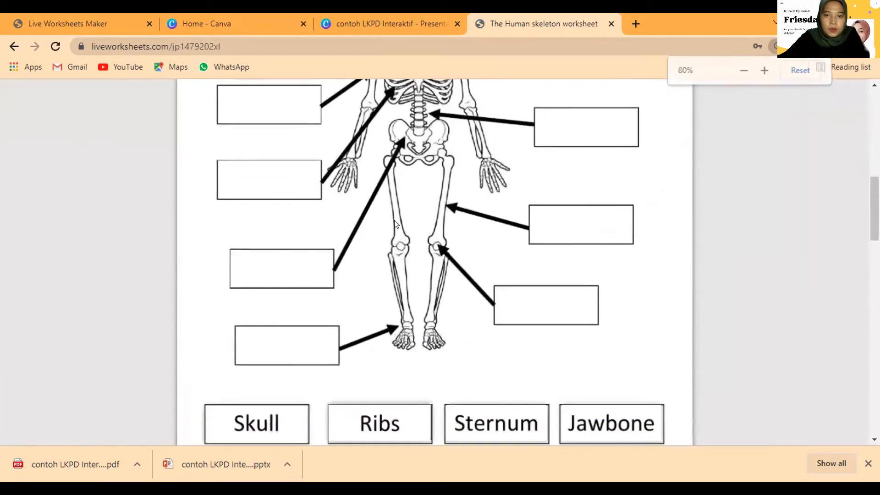
scroll(395, 223, "down", 4)
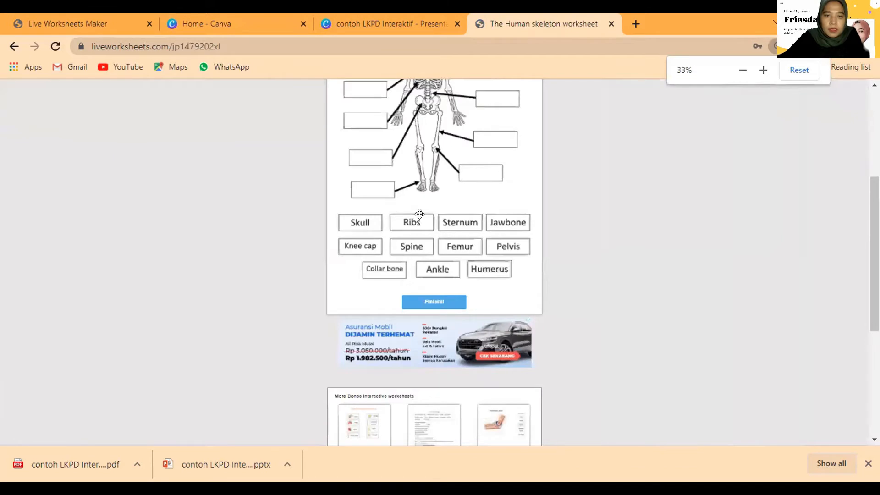
Place the Ribs label in the box pointing to the ankle and the Sternum label in the box pointing to the knee
left_click_drag(411, 217, 367, 185)
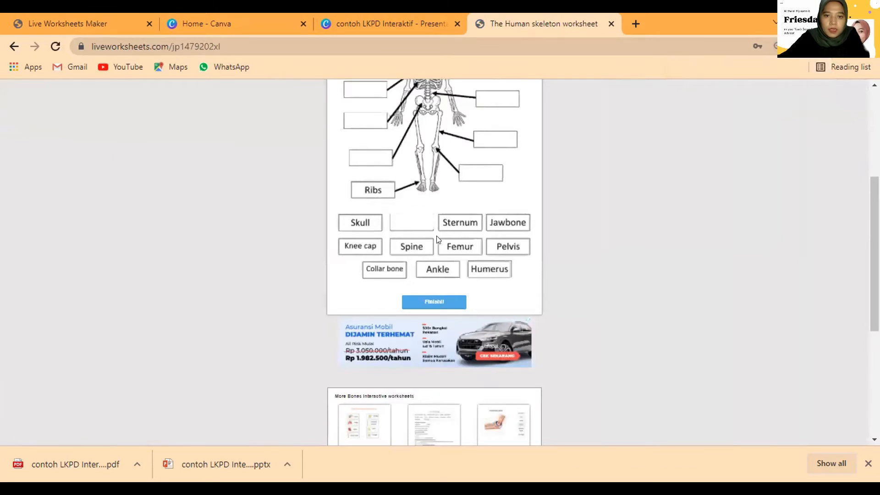
left_click_drag(453, 218, 474, 169)
scroll(445, 231, "up", 5)
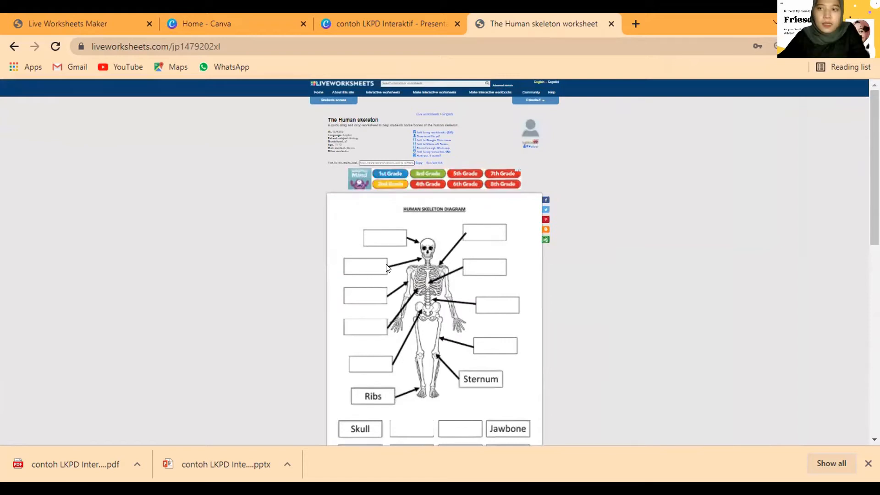
scroll(347, 237, "up", 5)
scroll(328, 204, "up", 2)
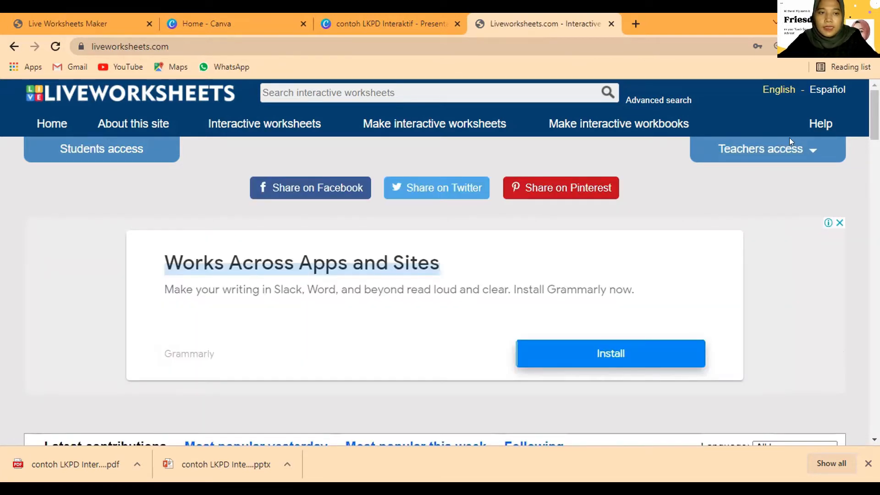
Open the teacher registration page in a new browser tab from the teachers access area and switch to it
left_click(811, 148)
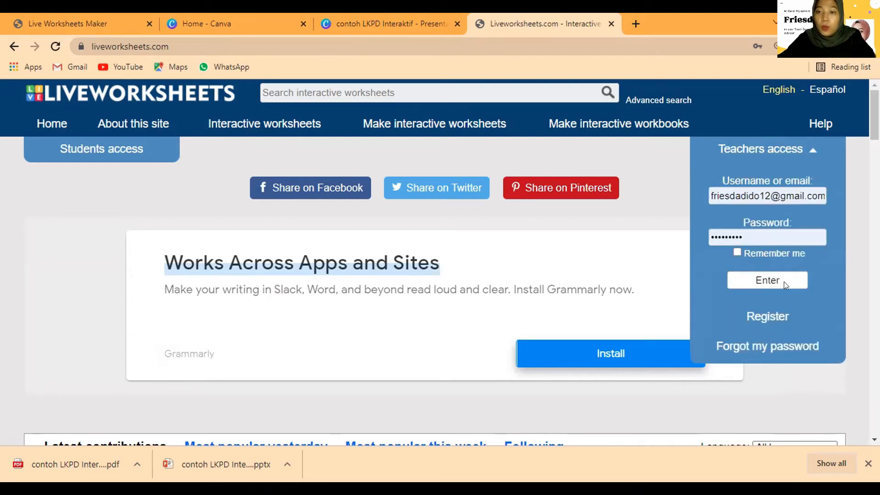
right_click(777, 318)
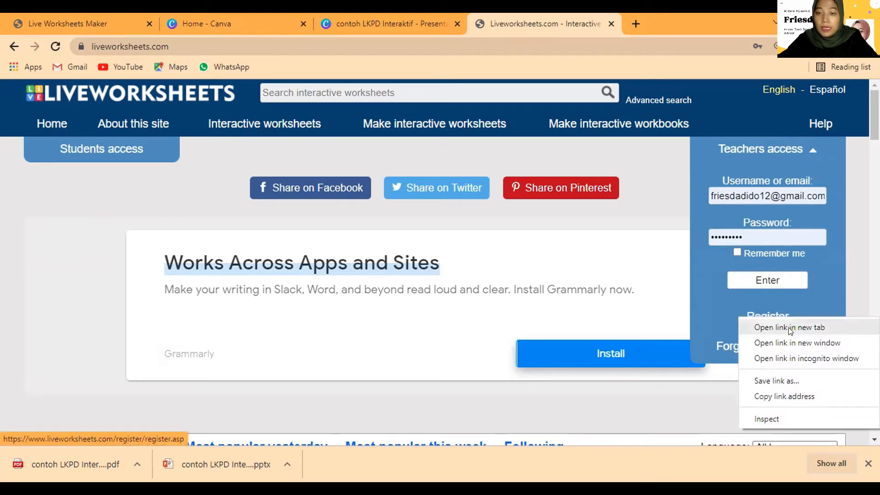
left_click(790, 328)
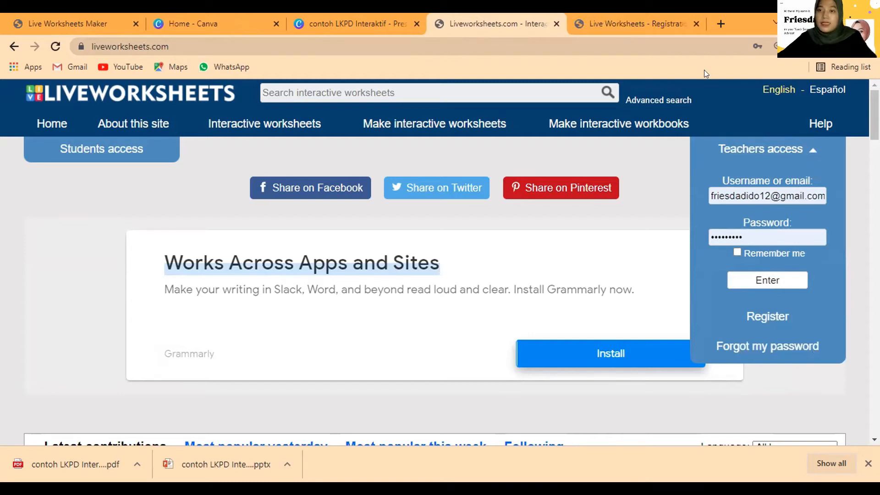
left_click(625, 25)
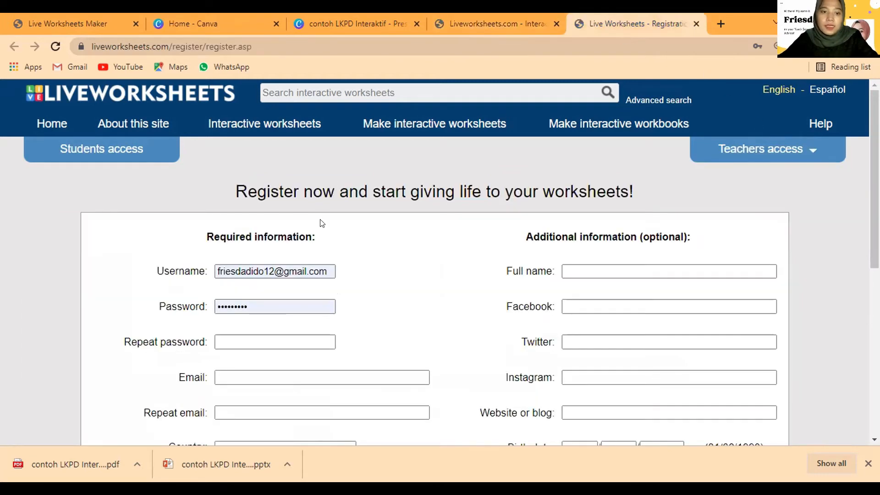
Replace the prefilled e-mail in the registration form's Username field with a letters-only username, dismissing the alerts
scroll(321, 223, "down", 3)
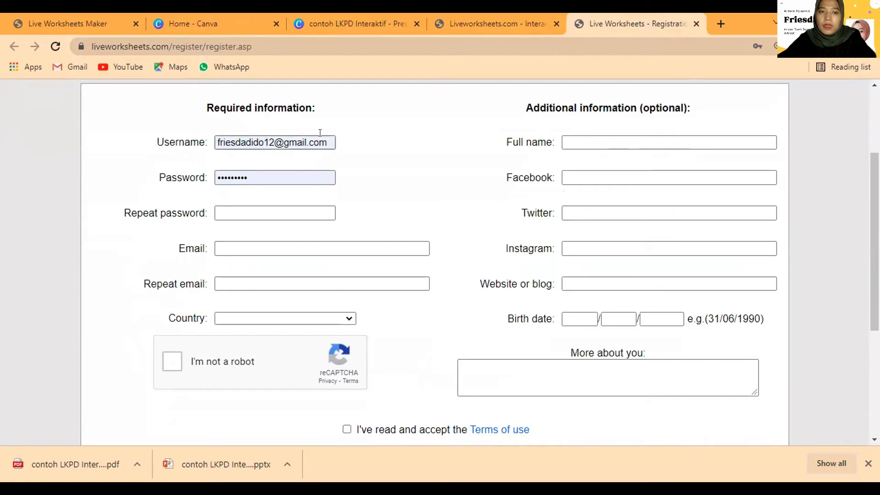
left_click(204, 145)
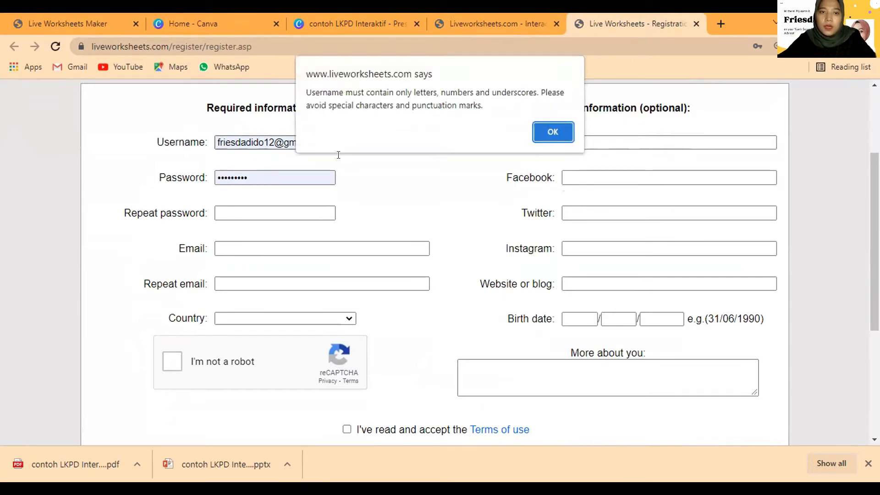
left_click(552, 132)
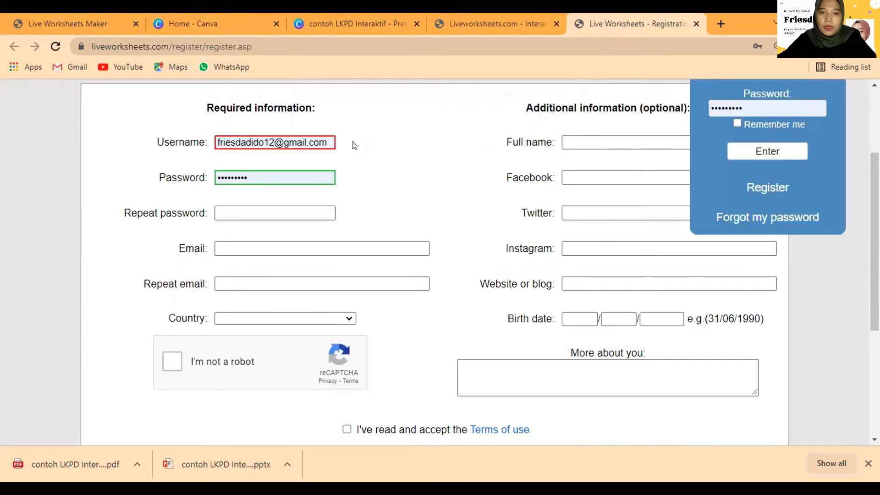
left_click(327, 141)
key("ctrl+a")
type("friesda")
left_click(469, 149)
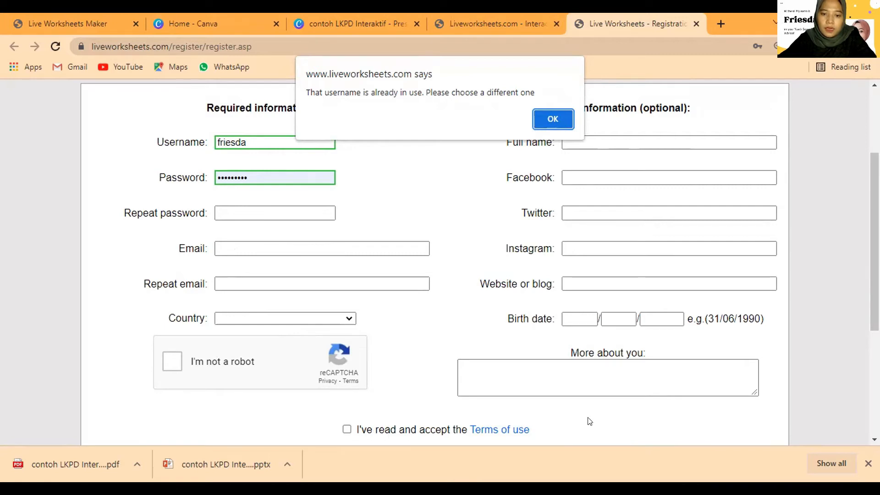
left_click(552, 117)
Review the registration form's remaining required and optional fields, the robot check and the terms of use option
scroll(564, 305, "down", 3)
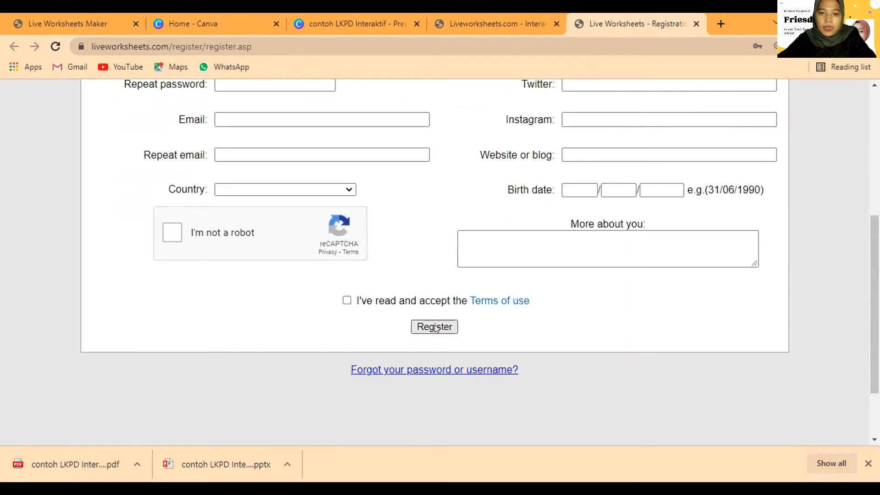
scroll(624, 238, "up", 4)
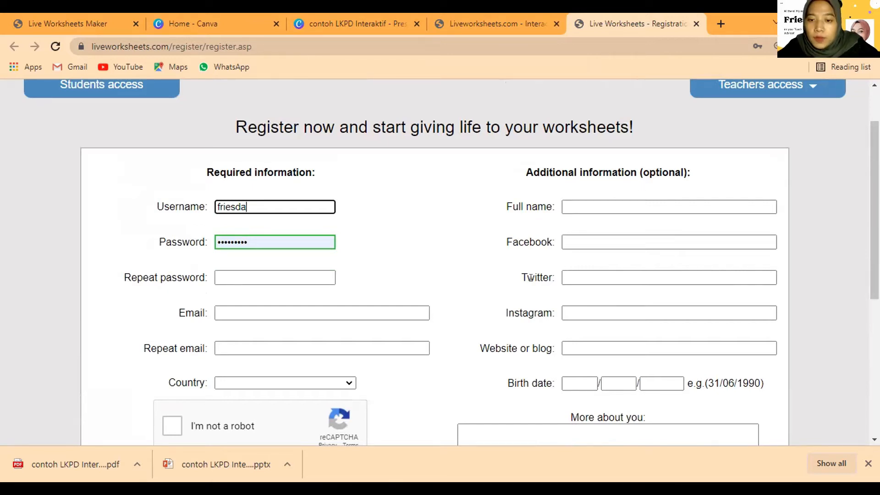
scroll(529, 330, "down", 2)
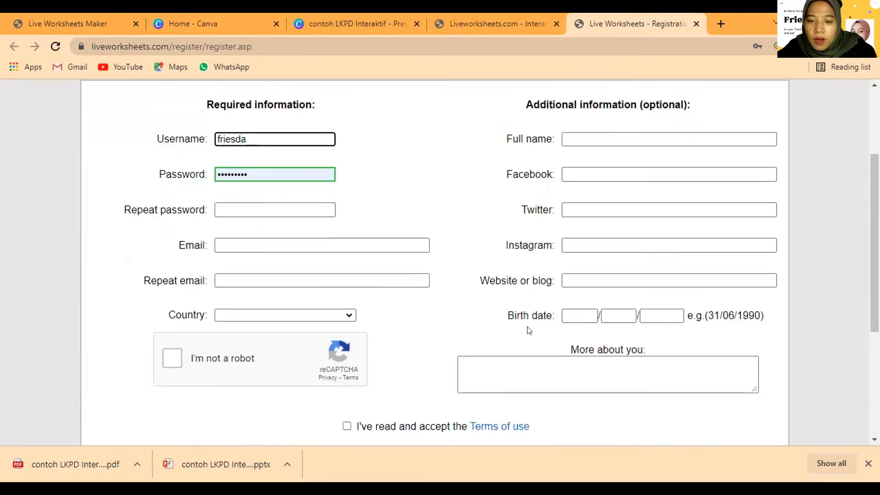
scroll(529, 330, "down", 2)
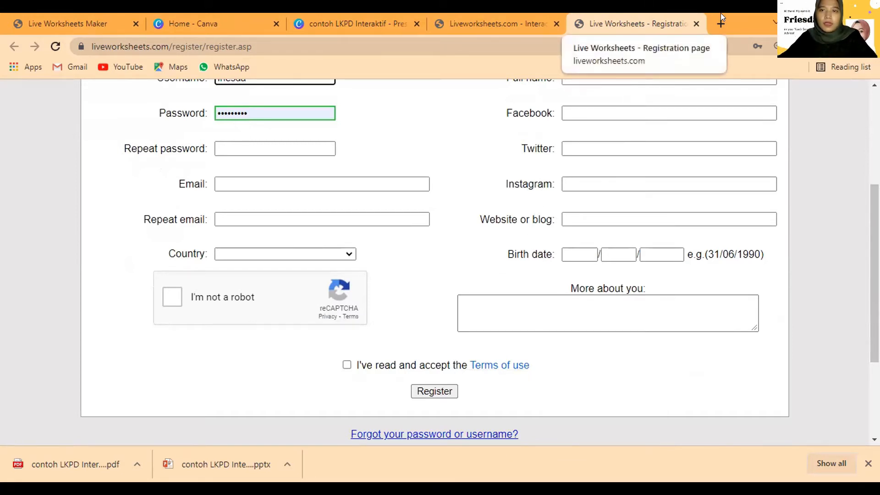
Return to the Liveworksheets home page and log in to the teacher account with the prefilled credentials
scroll(622, 87, "up", 3)
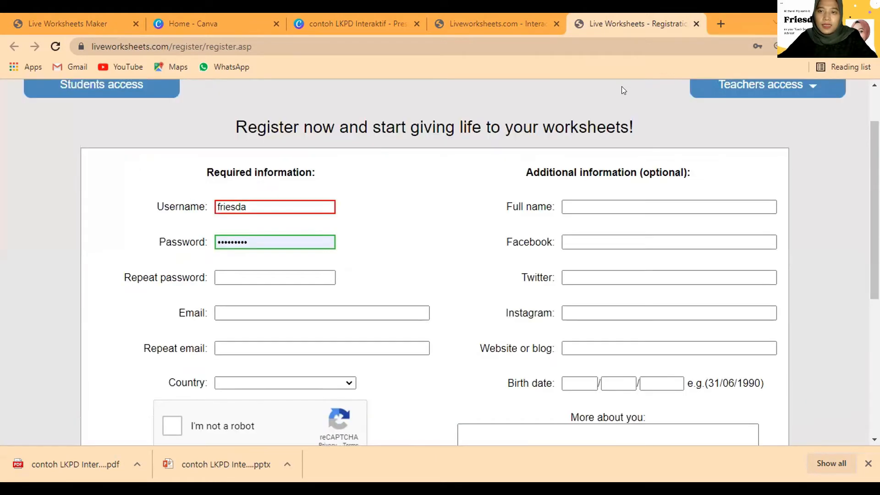
left_click(469, 23)
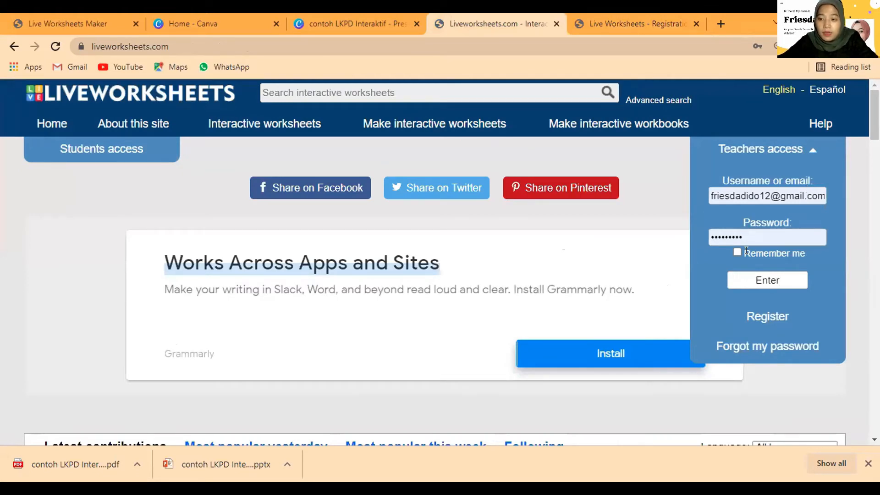
left_click(784, 280)
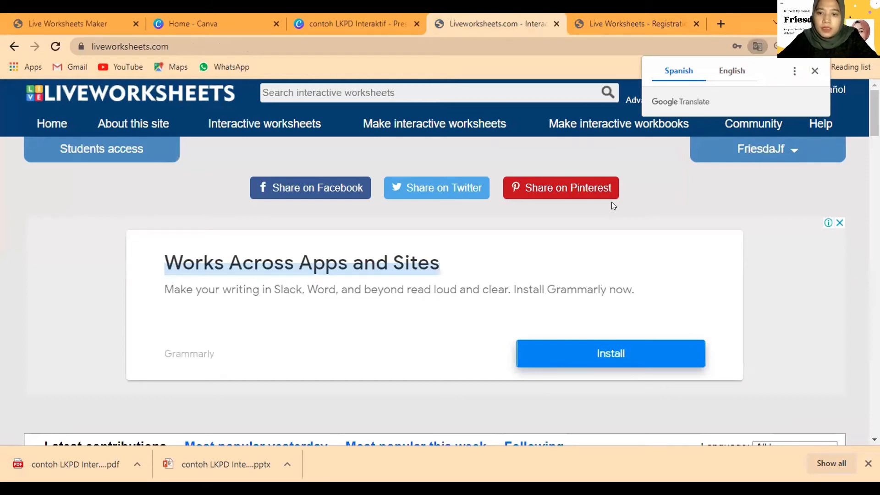
Start making an interactive worksheet with Get started, and bring up the worksheet maker's Step 1 upload page
left_click(428, 125)
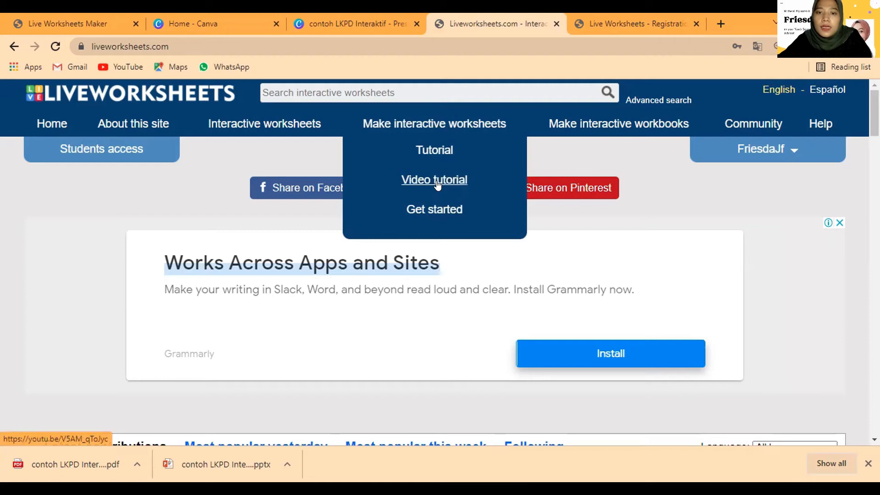
left_click(446, 211)
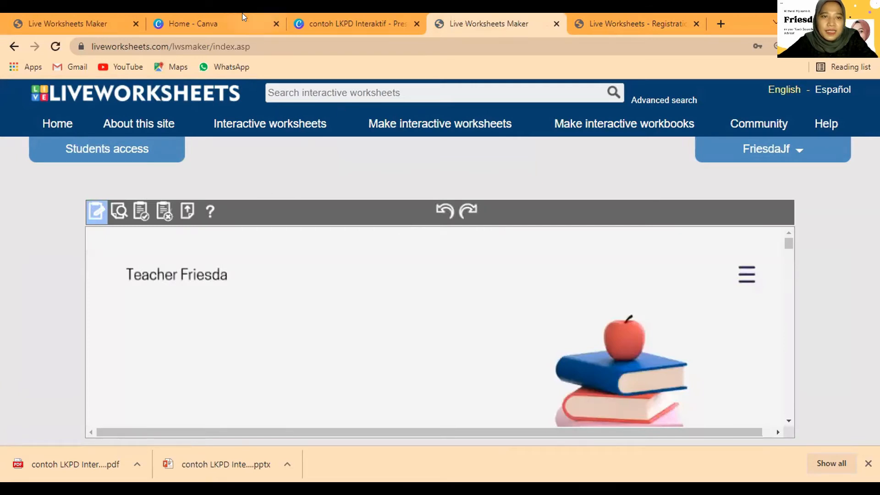
left_click(87, 24)
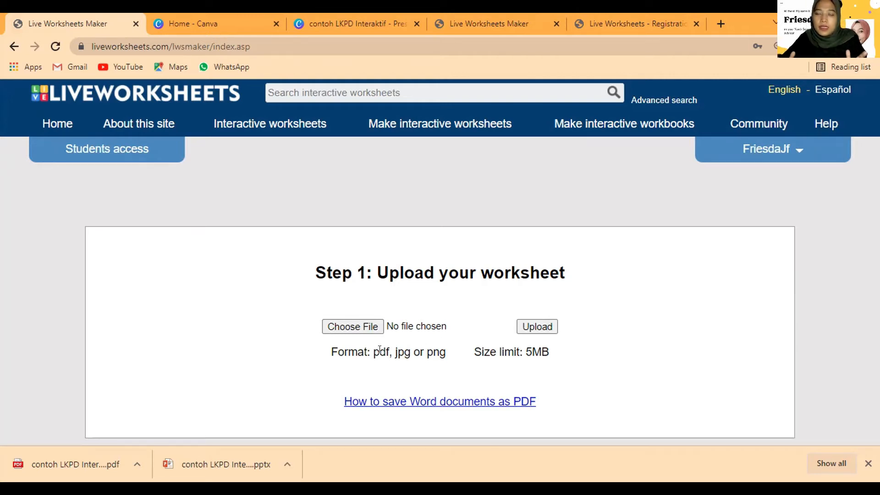
Choose the PDF "contoh LKPD Interaktif" from the Downloads folder and upload it as the worksheet
left_click(365, 327)
scroll(257, 183, "down", 10)
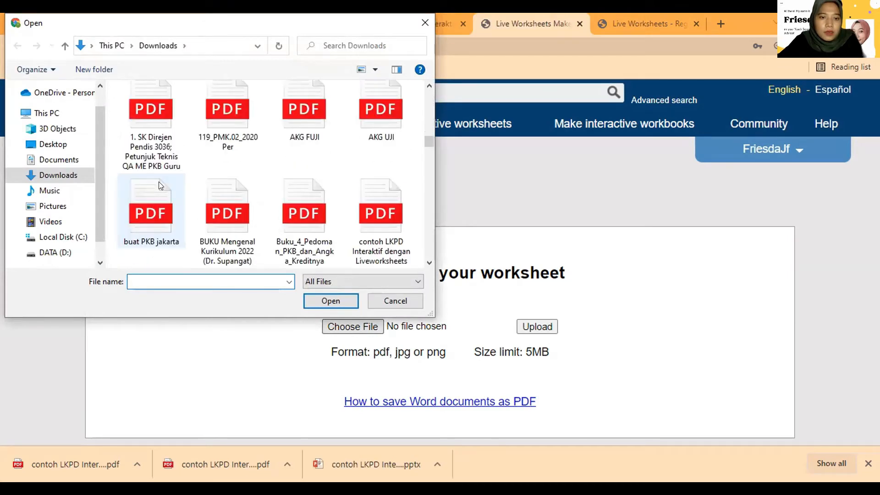
scroll(160, 185, "down", 2)
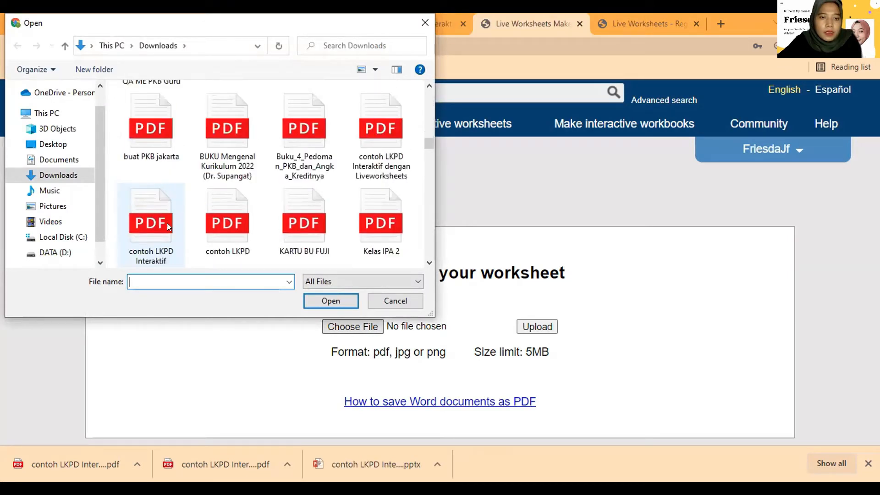
left_click(157, 236)
double_click(156, 236)
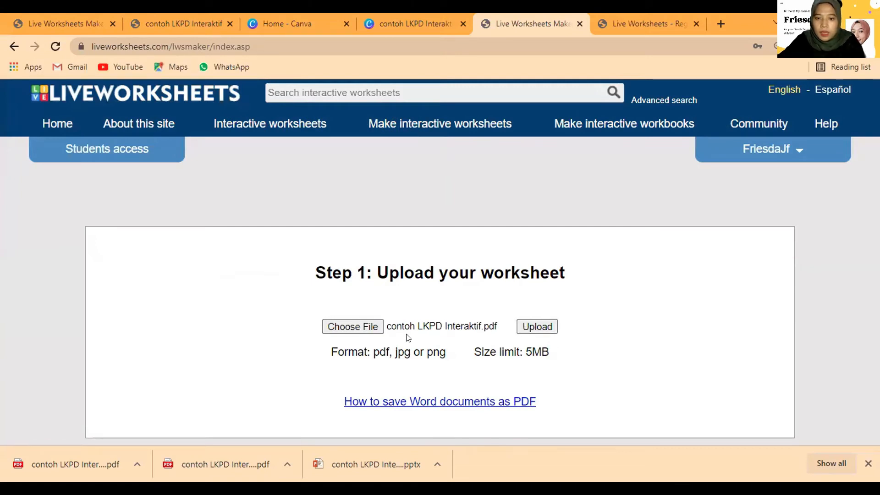
left_click(532, 327)
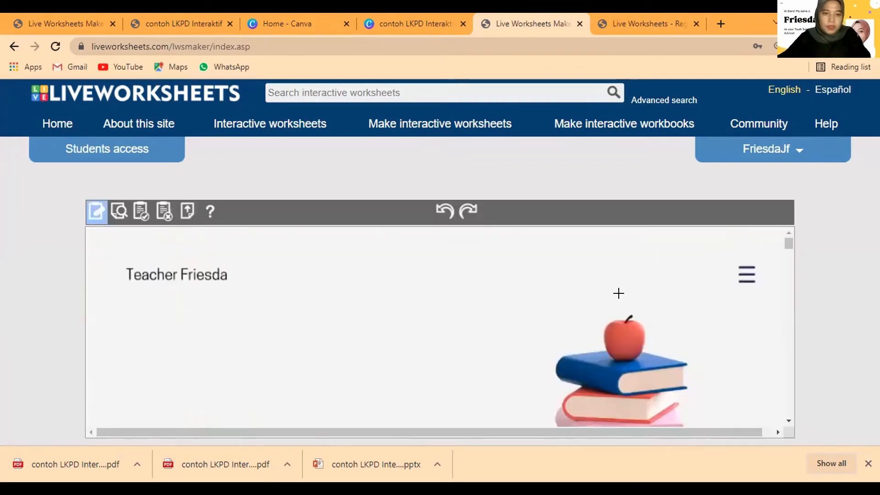
Review the uploaded worksheet from the cover through the video, Drag and Drop, Join with arrow, Check Box and open-answer question sections
key("ctrl+minus")
key("ctrl+minus")
key("ctrl+minus")
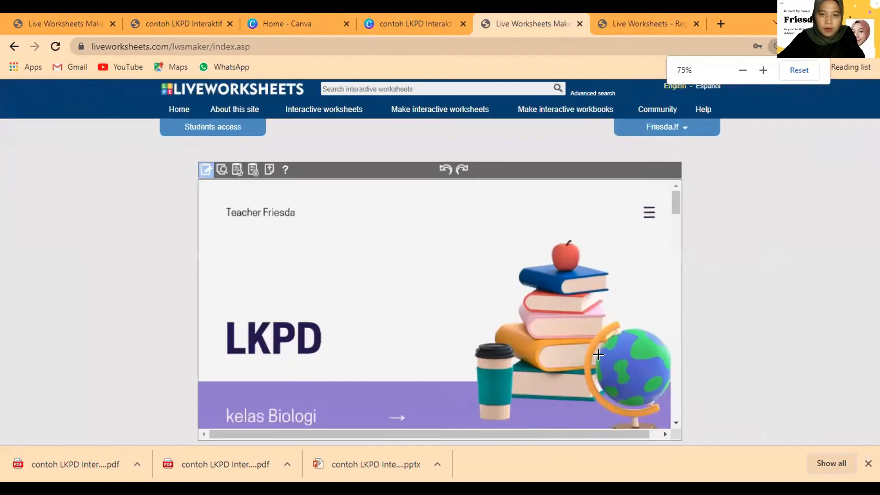
scroll(597, 356, "down", 2)
scroll(591, 357, "down", 4)
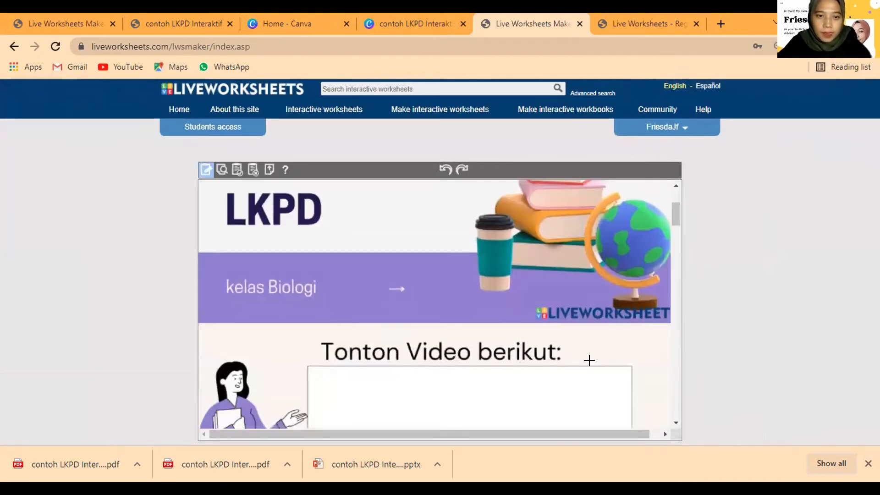
scroll(390, 257, "down", 3)
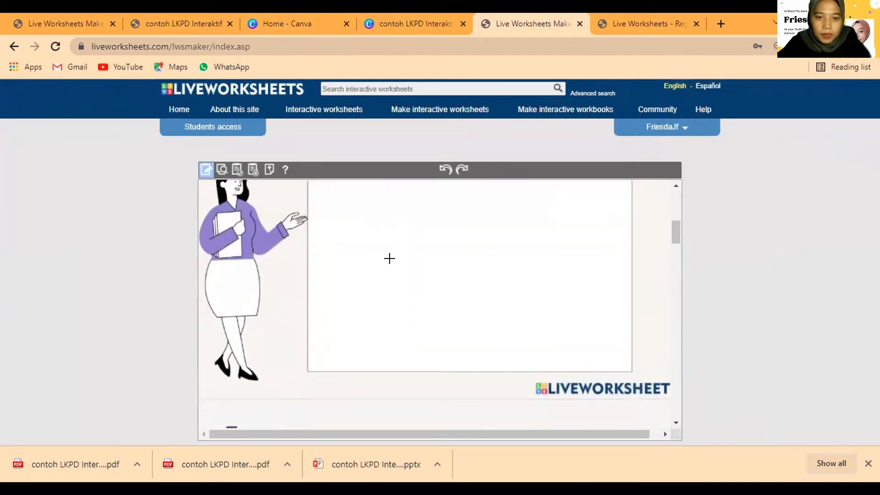
scroll(389, 258, "up", 6)
scroll(390, 258, "down", 1)
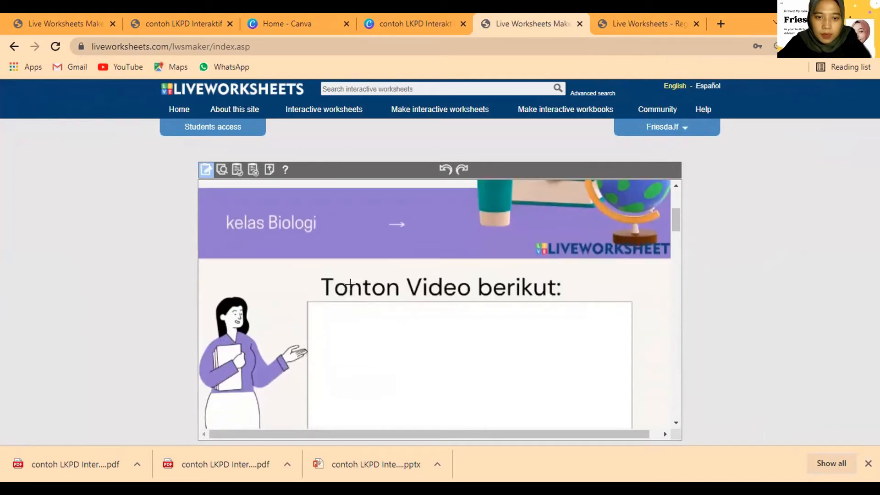
scroll(328, 280, "down", 1)
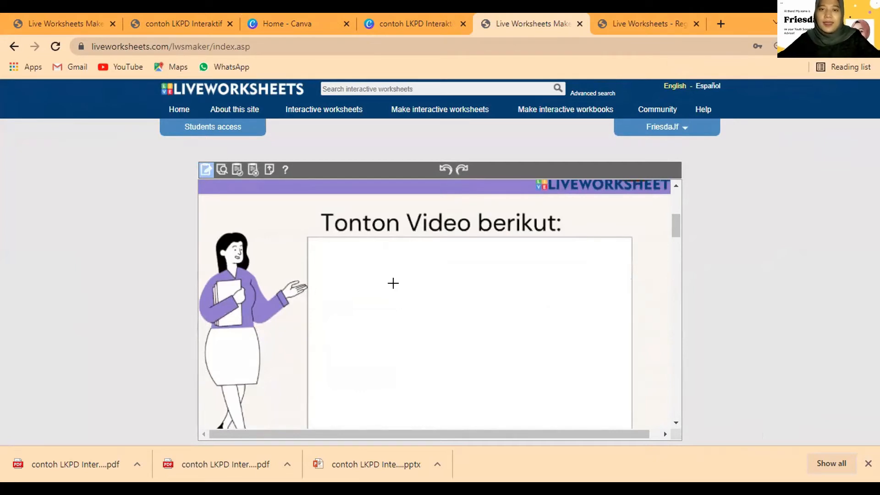
scroll(328, 268, "down", 1)
scroll(331, 268, "up", 1)
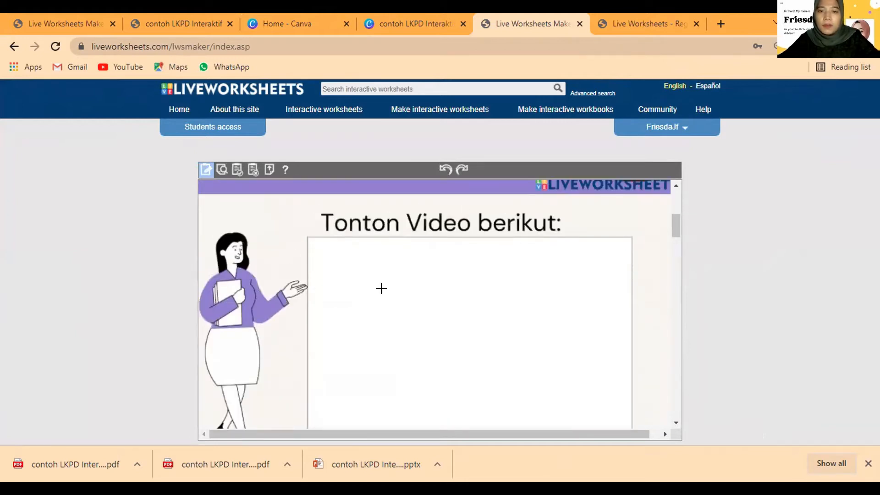
scroll(432, 289, "down", 1)
scroll(432, 288, "down", 5)
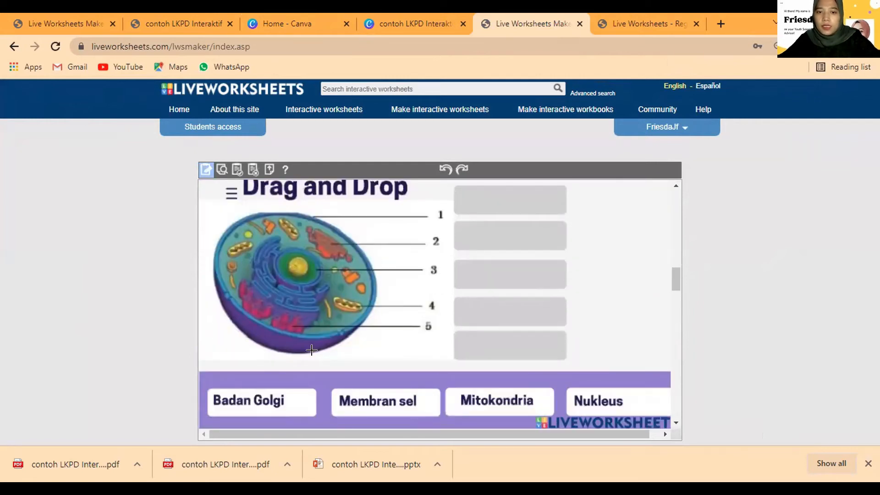
scroll(422, 342, "down", 3)
scroll(432, 343, "down", 4)
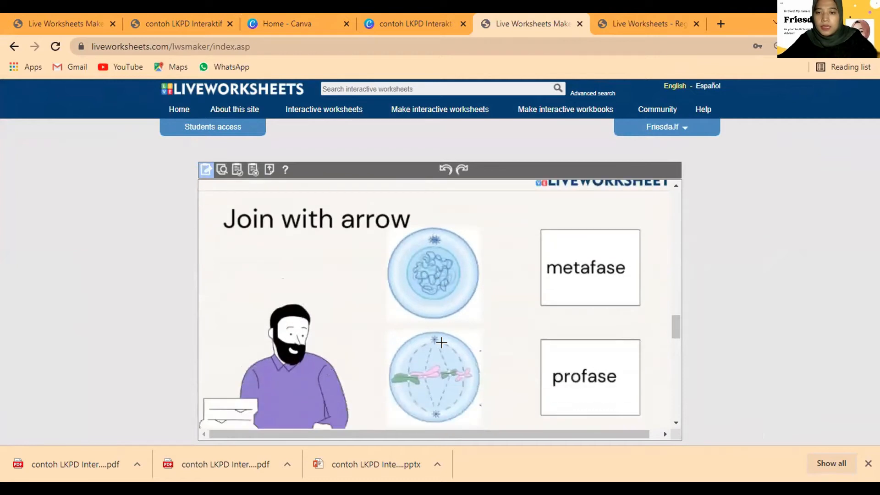
scroll(441, 342, "down", 10)
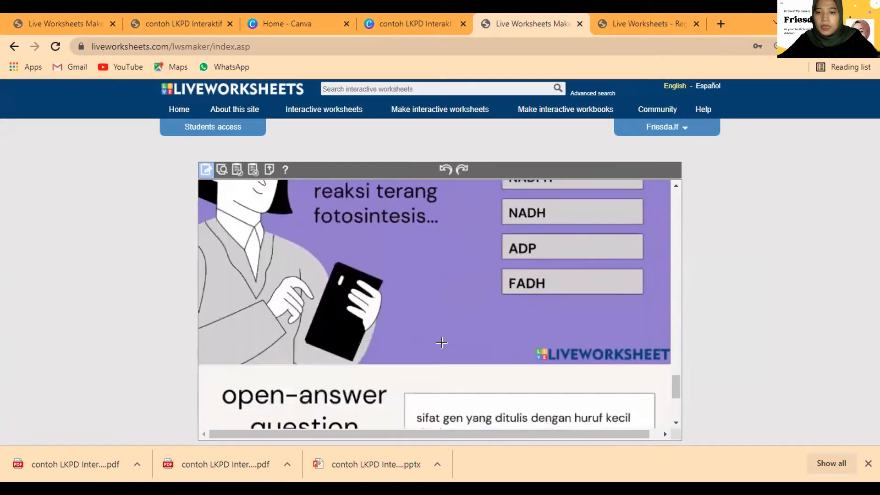
scroll(442, 343, "up", 1)
scroll(481, 315, "down", 2)
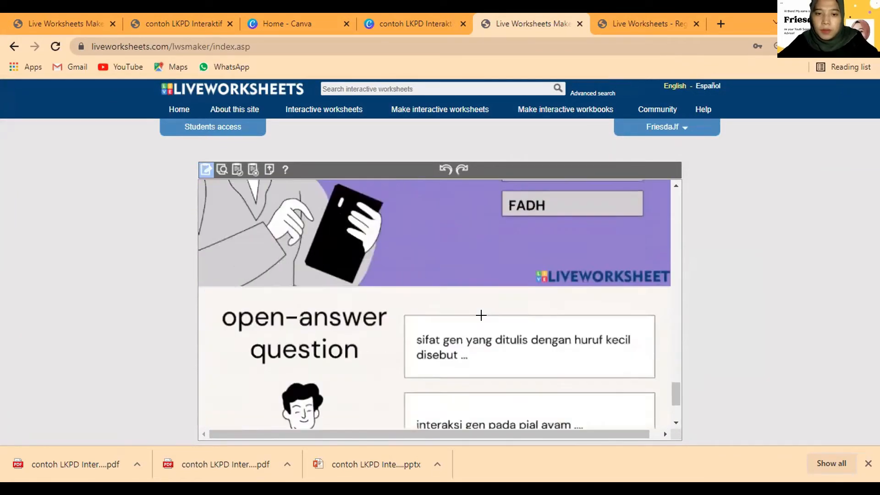
scroll(481, 315, "down", 2)
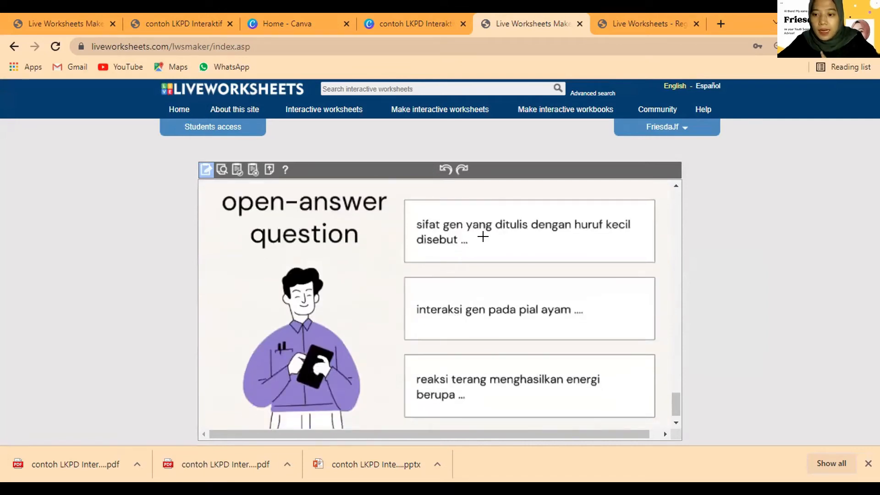
scroll(491, 232, "down", 1)
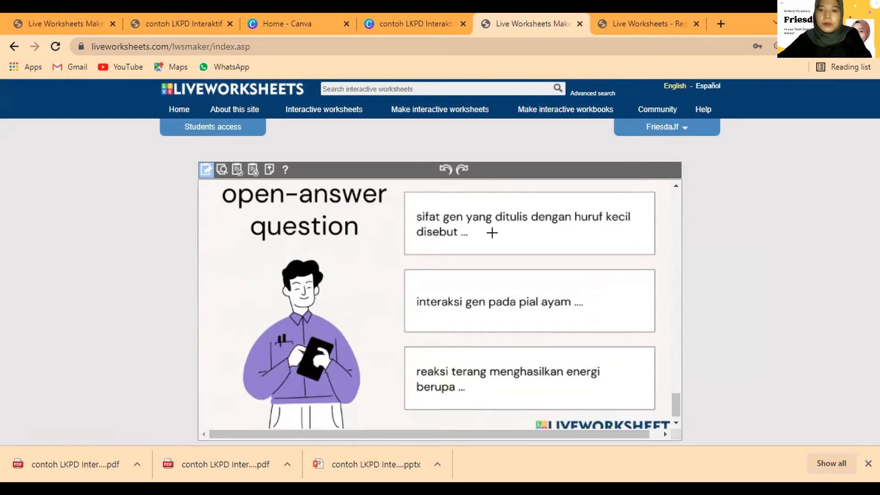
scroll(450, 325, "up", 2)
scroll(450, 325, "up", 15)
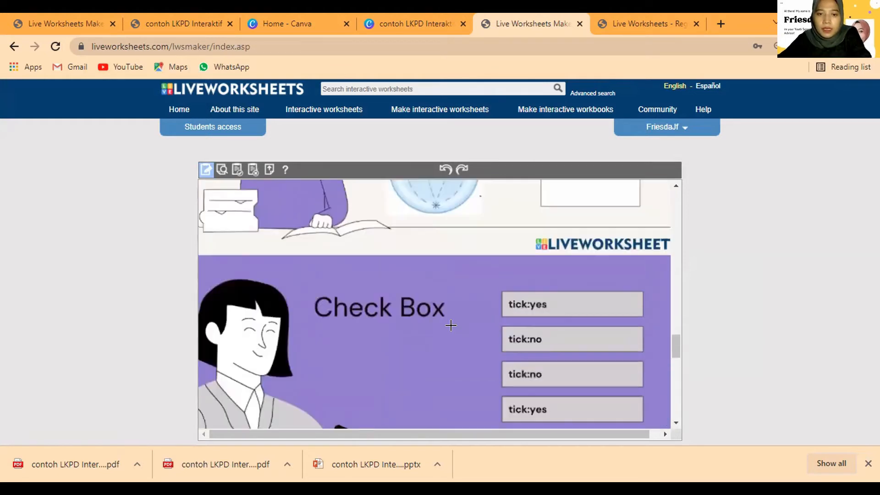
scroll(451, 325, "up", 5)
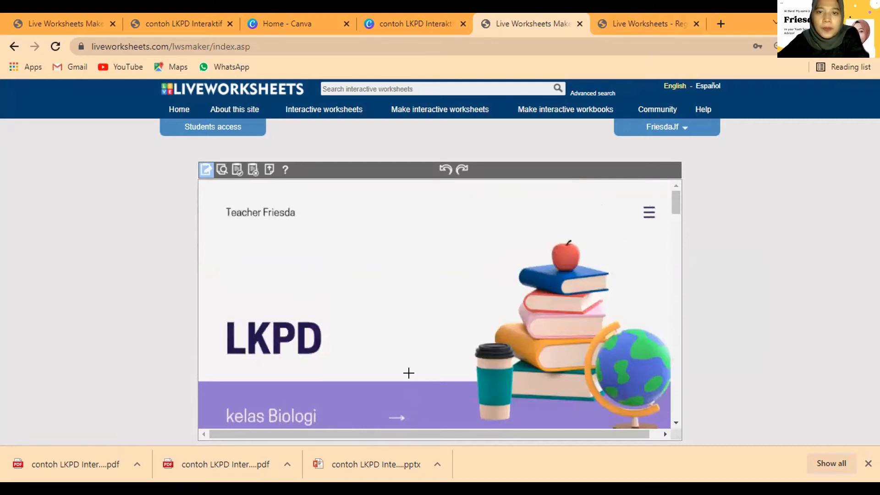
Draw an input box covering the whole blank frame under the heading "Tonton Video berikut:"
scroll(481, 179, "down", 5)
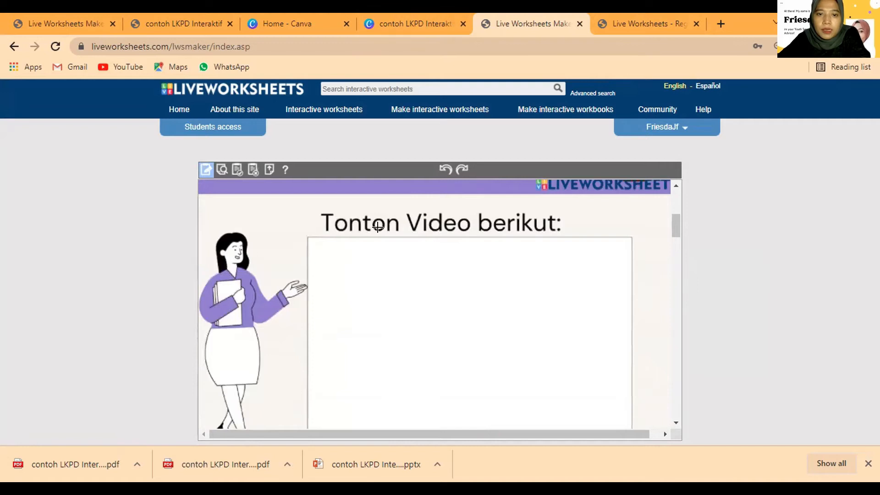
scroll(336, 239, "down", 1)
scroll(336, 239, "up", 1)
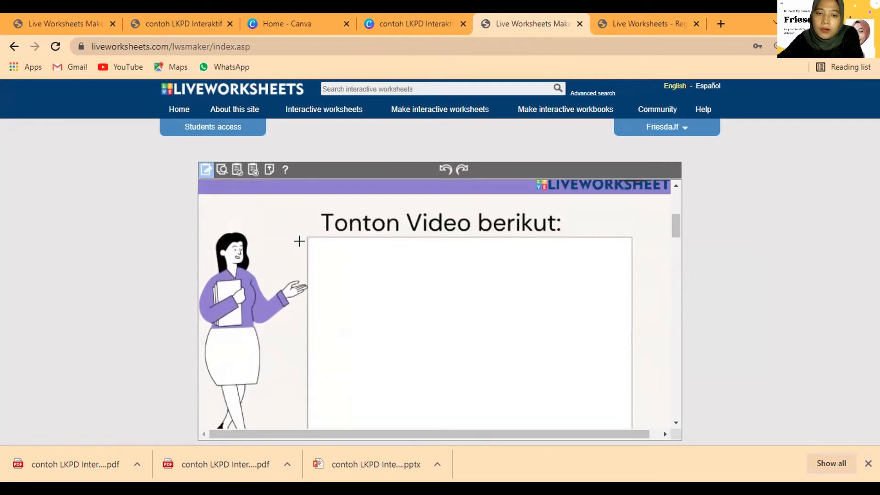
scroll(298, 238, "down", 1)
scroll(321, 216, "up", 1)
left_click_drag(307, 238, 636, 311)
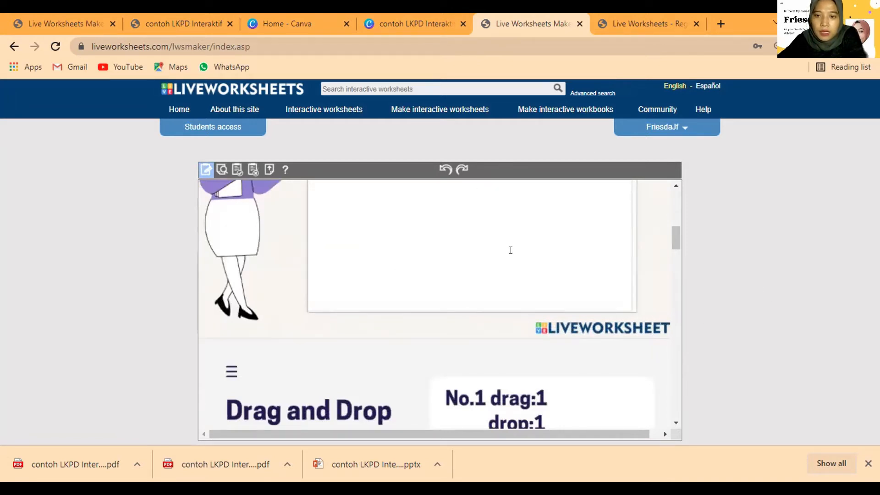
Check the new box's edges against the blank video frame and activate the box for text entry
scroll(510, 250, "up", 5)
scroll(511, 256, "down", 5)
scroll(510, 255, "up", 2)
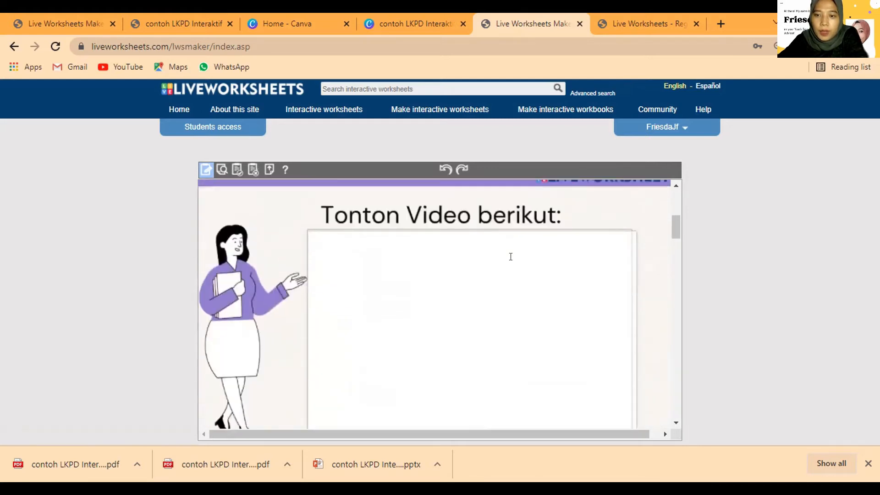
scroll(511, 257, "down", 2)
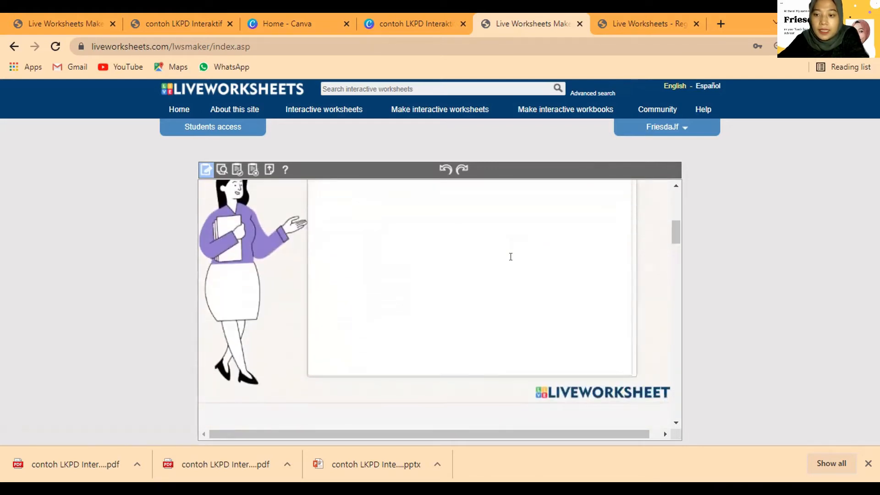
scroll(511, 256, "up", 3)
scroll(507, 255, "down", 3)
scroll(504, 257, "up", 2)
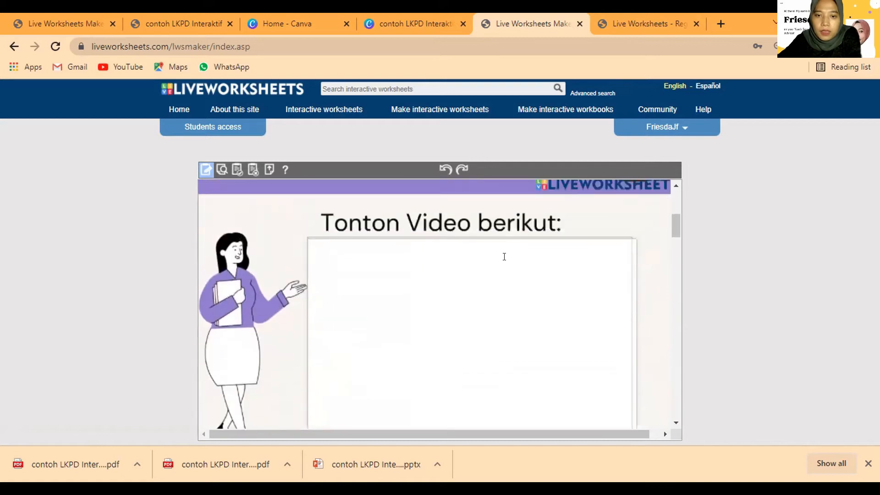
left_click(367, 244)
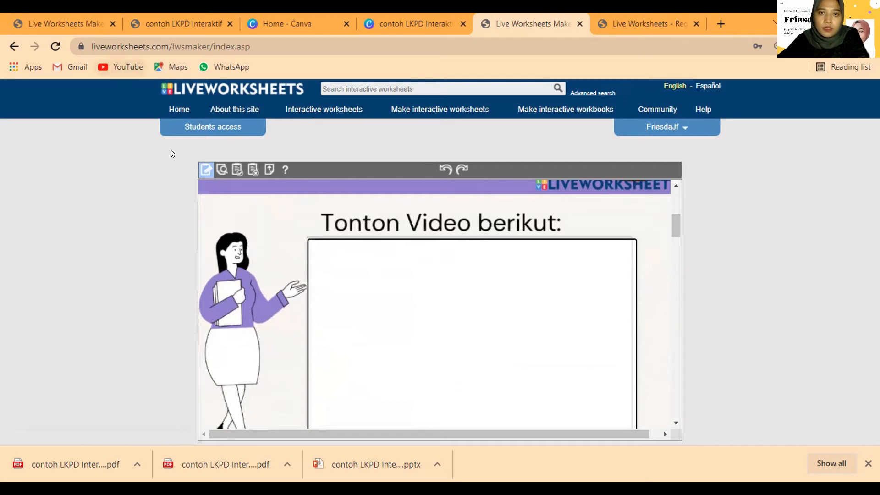
Switch to YouTube, search for the teacher's channel by name and open the video "Glikolisis (Respirasi Sel)"
left_click(121, 67)
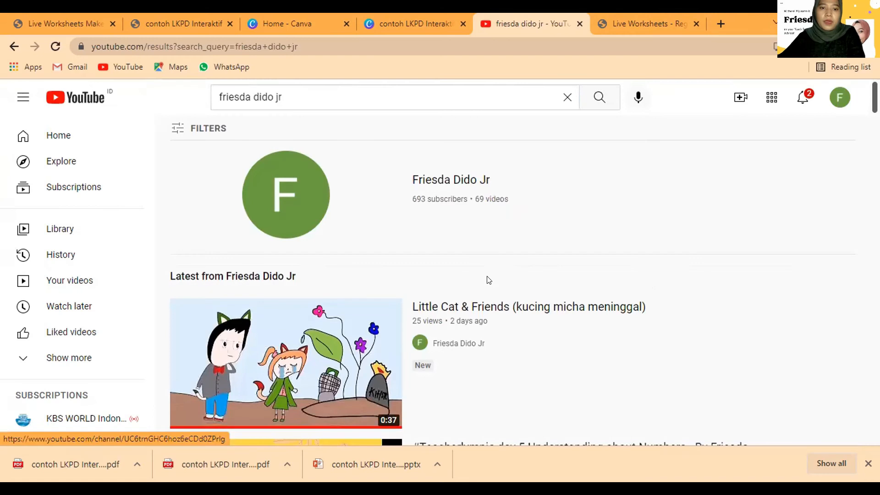
scroll(487, 279, "down", 10)
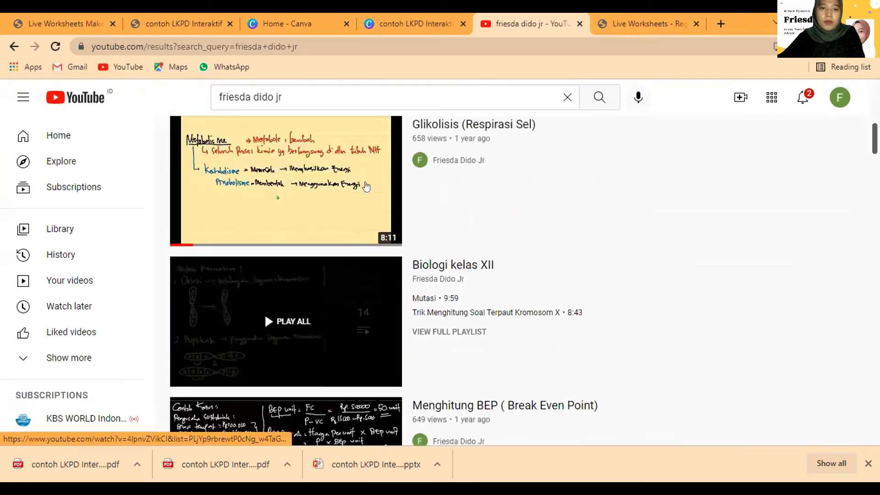
scroll(329, 205, "down", 3)
scroll(328, 204, "down", 2)
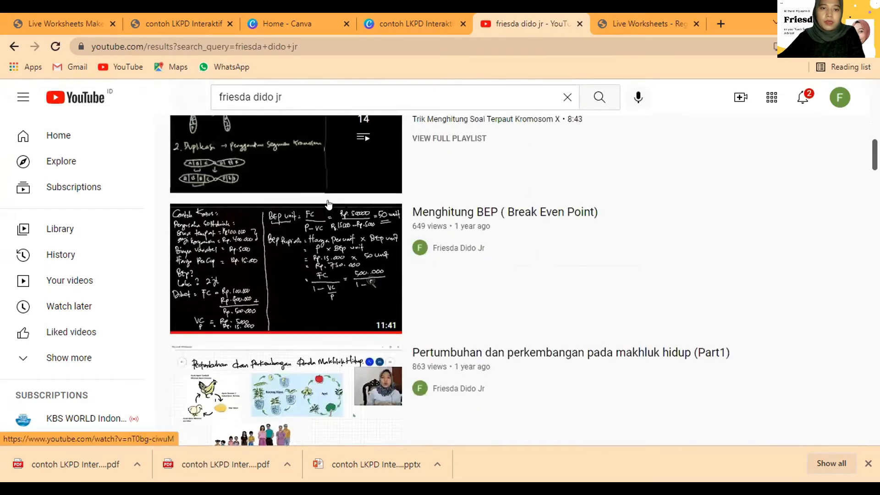
scroll(314, 238, "up", 8)
left_click(323, 296)
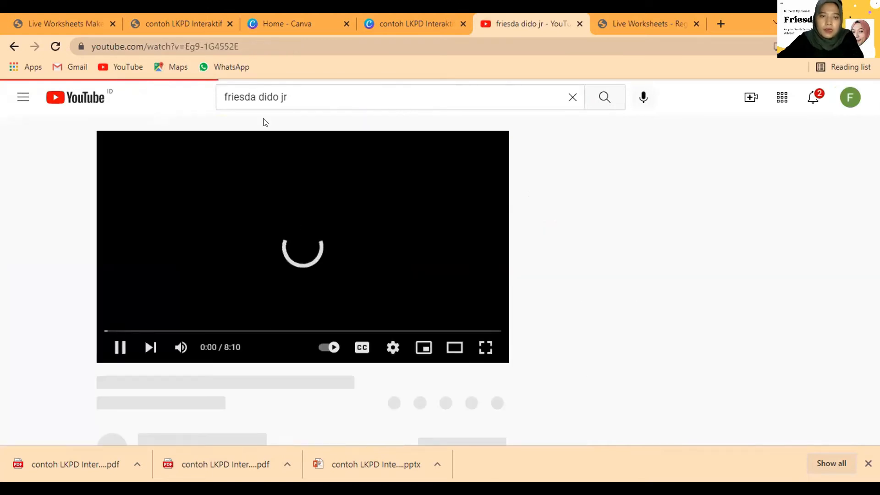
Pause the video "Glikolisis (Respirasi Sel)" and copy its web address
left_click(112, 342)
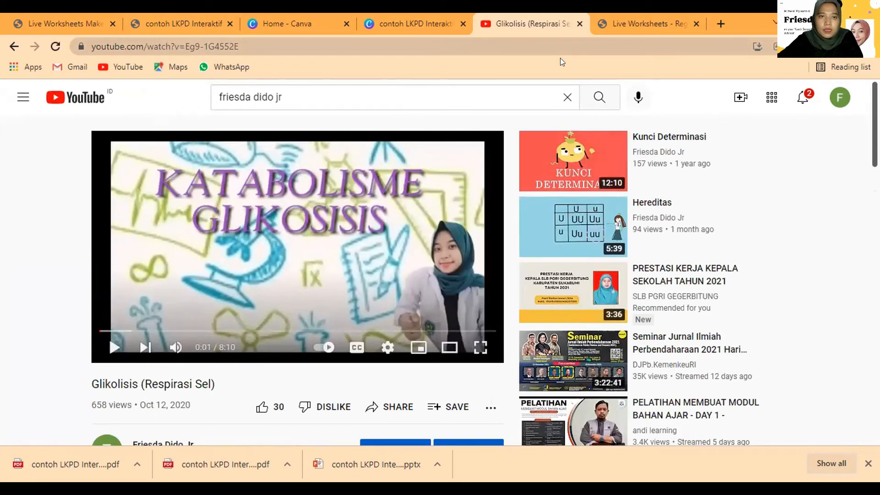
left_click(561, 55)
key("ctrl+c")
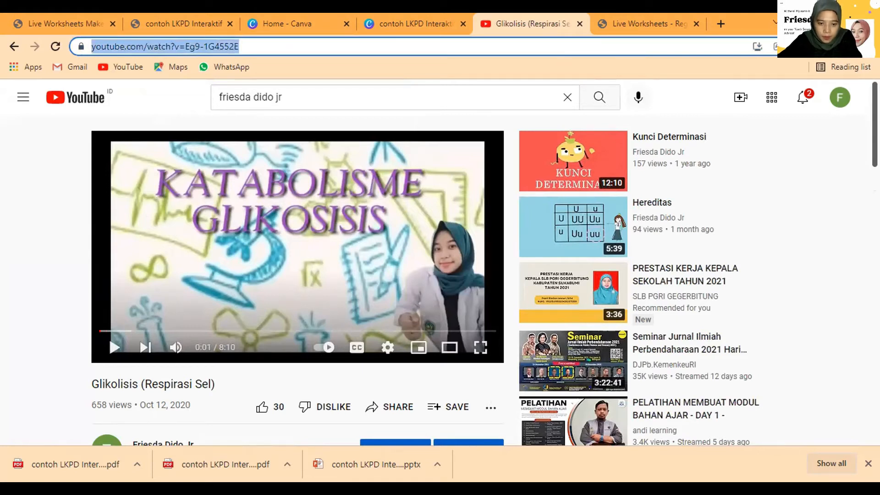
Return to the Liveworksheets editor and paste the copied YouTube link into the box under "Tonton Video berikut:"
key("alt+Left")
left_click(344, 247)
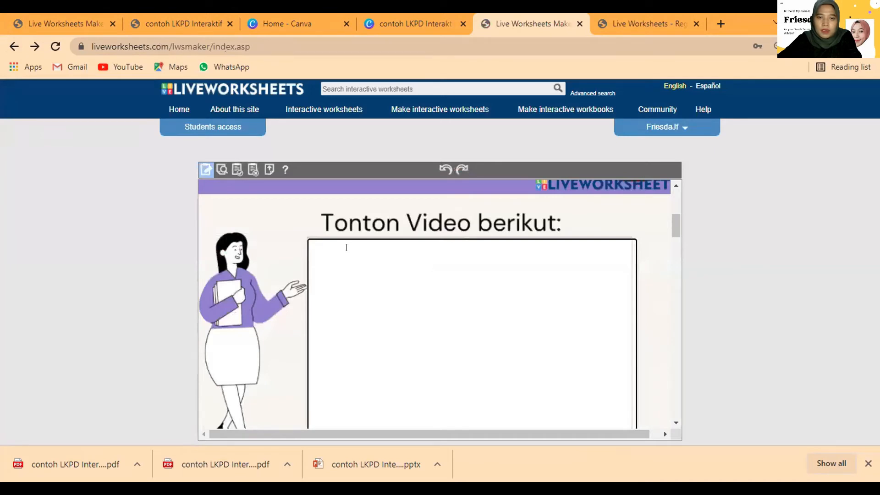
right_click(347, 248)
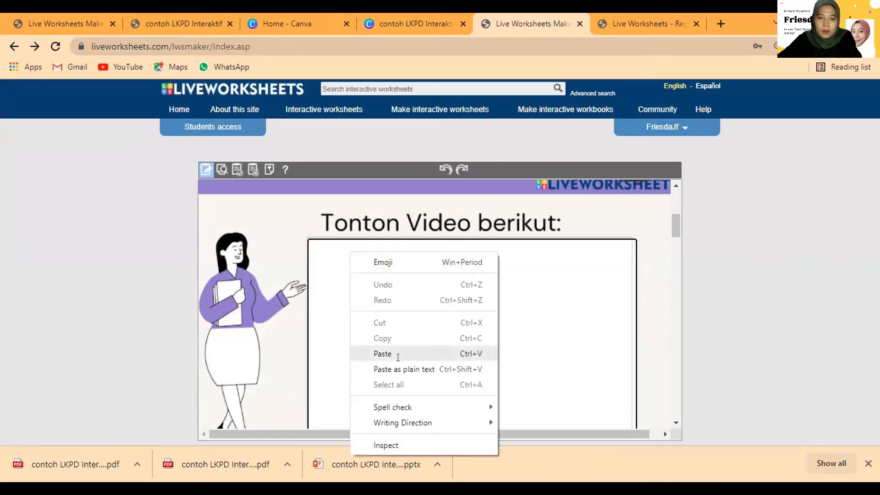
left_click(382, 353)
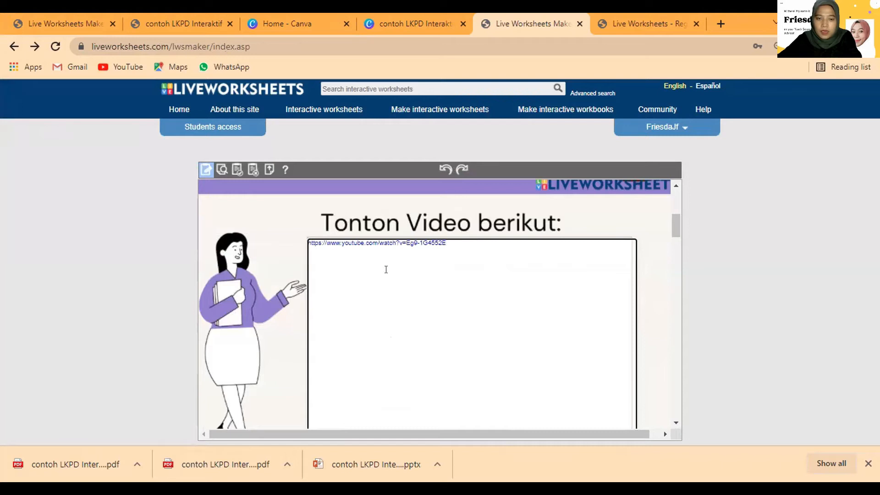
scroll(471, 307, "up", 4)
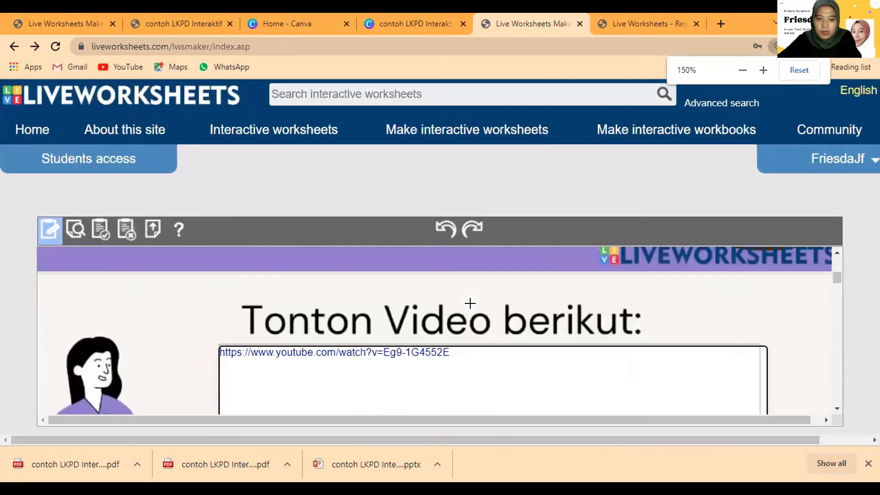
scroll(474, 307, "down", 3)
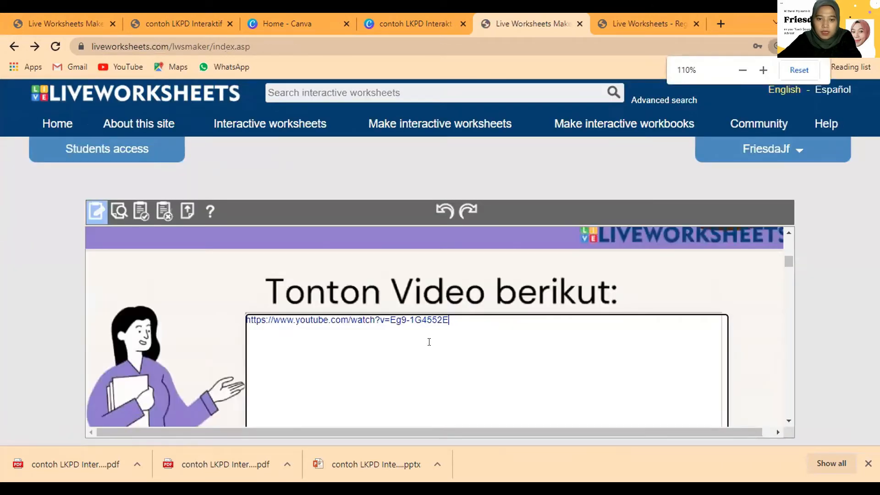
scroll(428, 318, "down", 4)
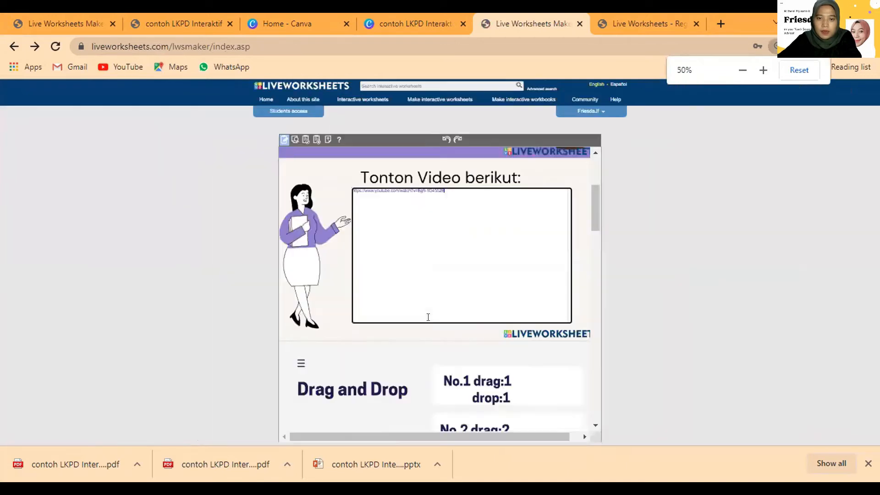
scroll(429, 317, "up", 1)
scroll(428, 317, "down", 1)
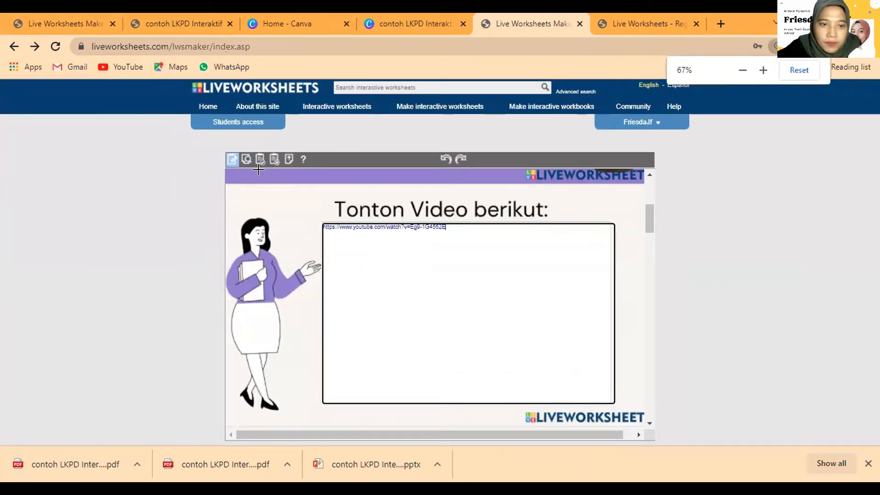
Preview the worksheet and test the embedded video by playing and pausing it
left_click(246, 160)
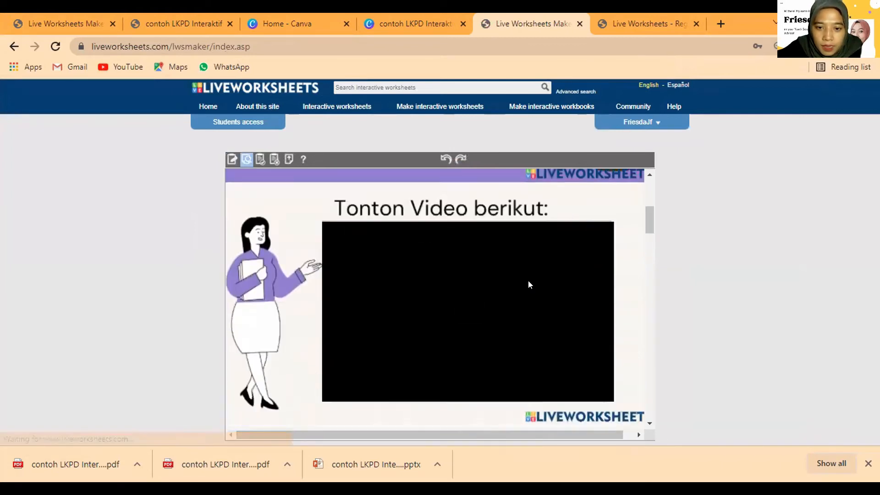
scroll(529, 280, "down", 4)
scroll(528, 281, "up", 4)
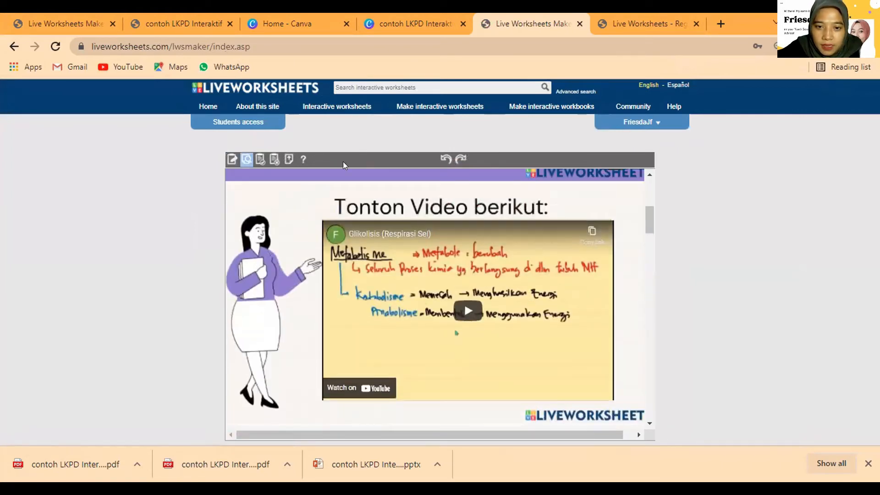
left_click(459, 312)
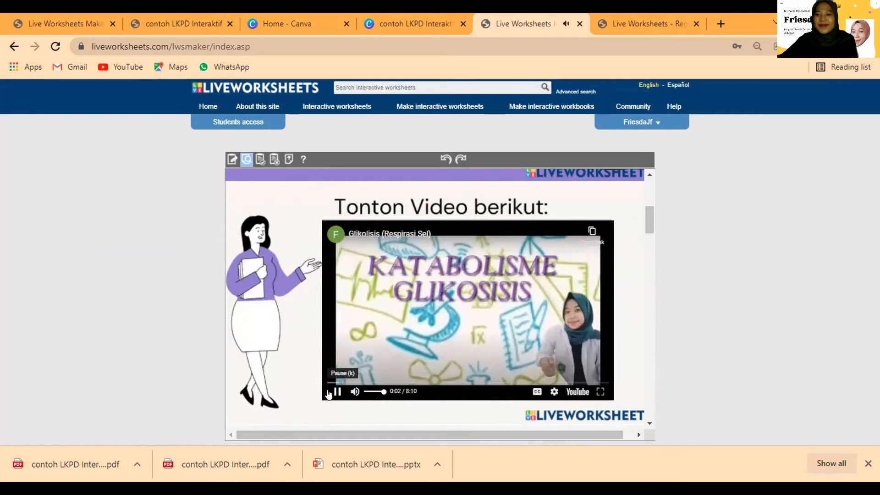
left_click(335, 392)
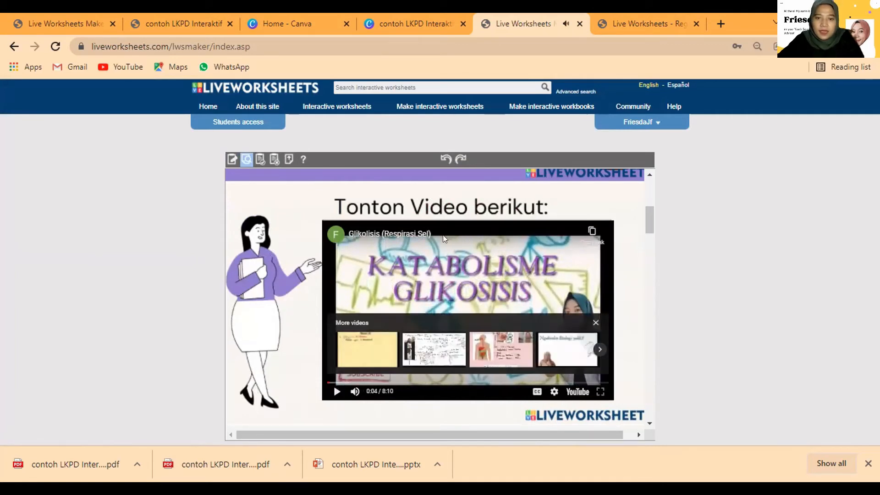
Examine the Drag and Drop instructions, the numbered cell diagram, its answer slots and the organelle labels in the preview
scroll(440, 240, "down", 4)
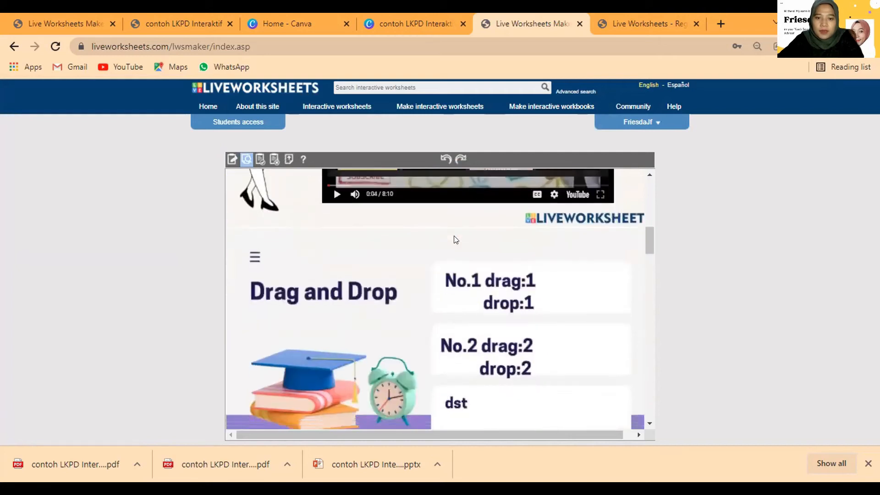
scroll(456, 239, "down", 1)
scroll(455, 240, "down", 4)
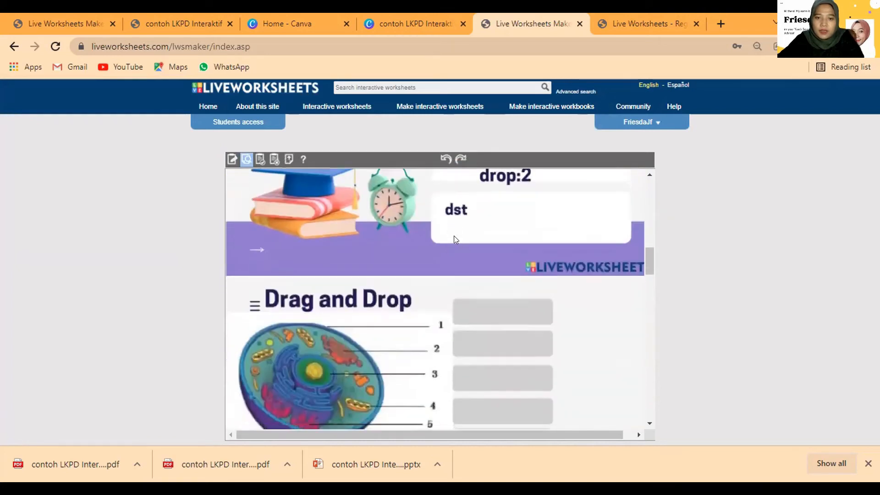
scroll(478, 236, "down", 1)
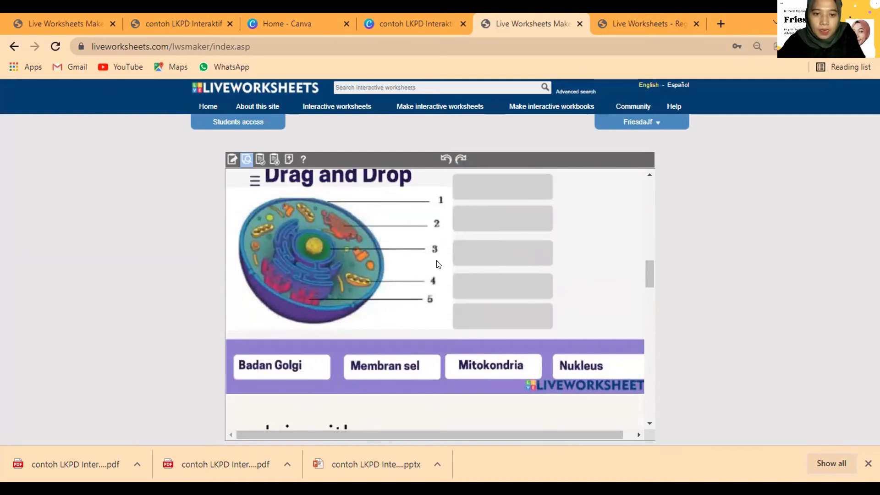
scroll(397, 240, "up", 2)
scroll(398, 240, "down", 2)
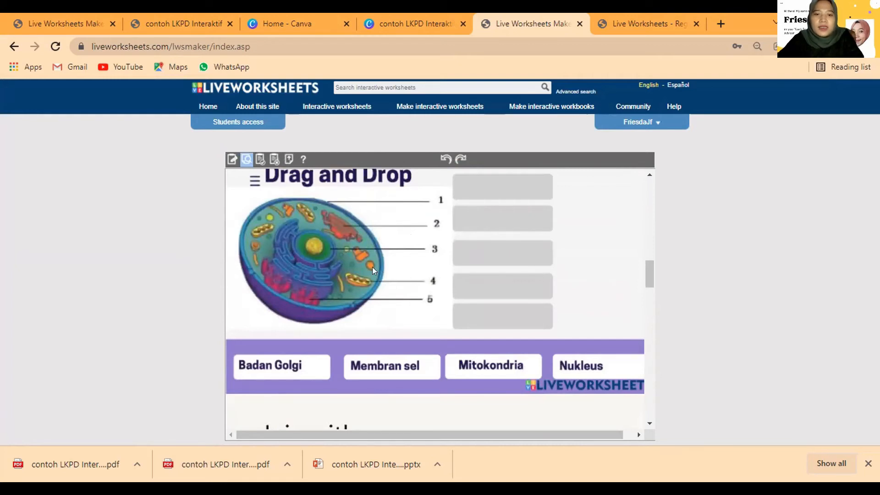
scroll(445, 320, "up", 1)
scroll(445, 321, "down", 1)
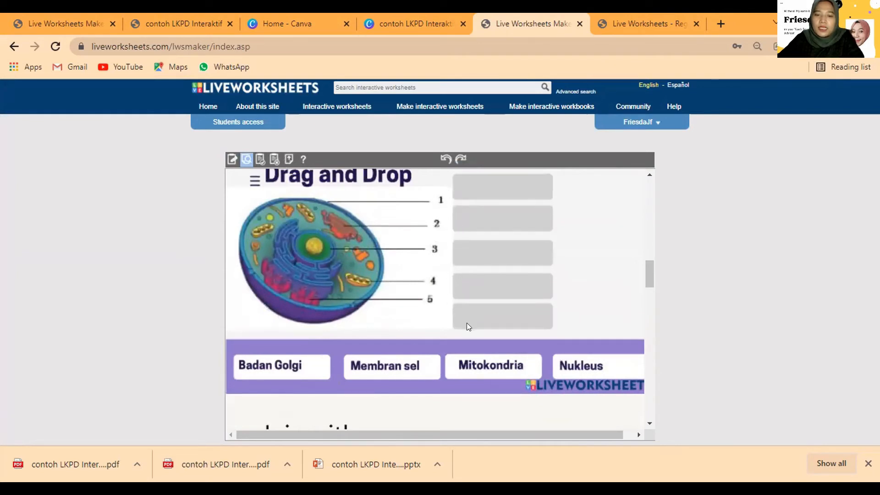
scroll(382, 323, "up", 1)
scroll(377, 322, "up", 4)
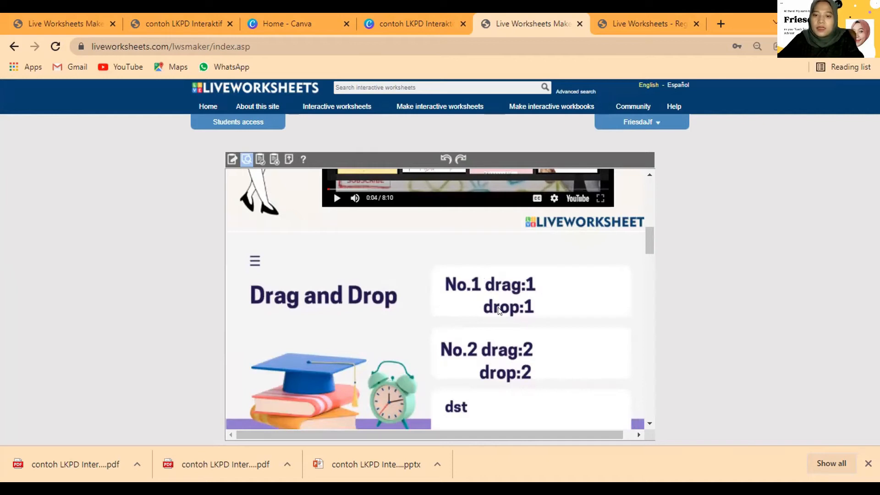
scroll(529, 329, "down", 4)
scroll(527, 327, "up", 3)
scroll(509, 296, "down", 5)
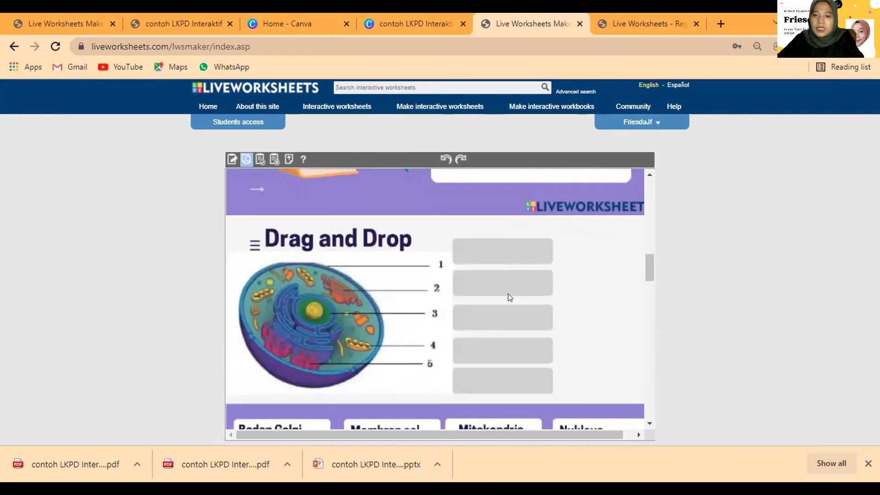
Return to edit mode and draw a "drag:1" box over Badan Golgi and a matching "drop:1" box over answer slot 2
left_click(231, 161)
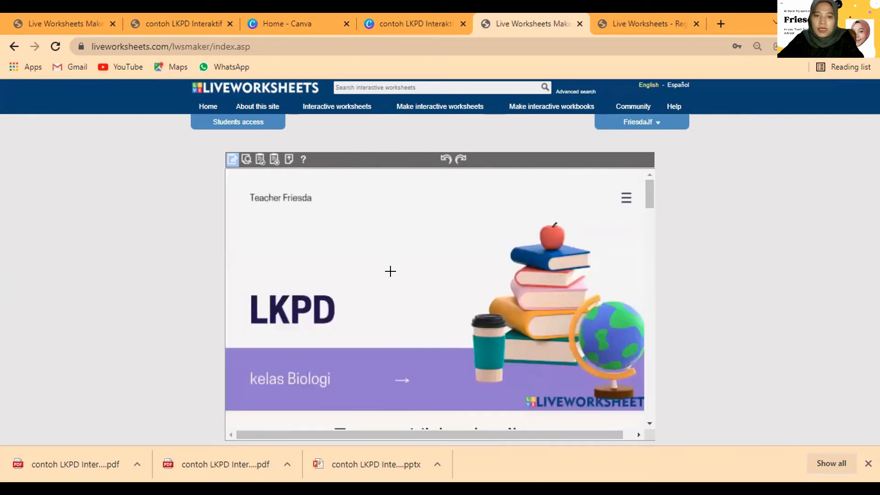
scroll(395, 271, "down", 5)
scroll(400, 272, "down", 3)
scroll(400, 272, "up", 1)
scroll(400, 271, "down", 1)
scroll(400, 271, "up", 3)
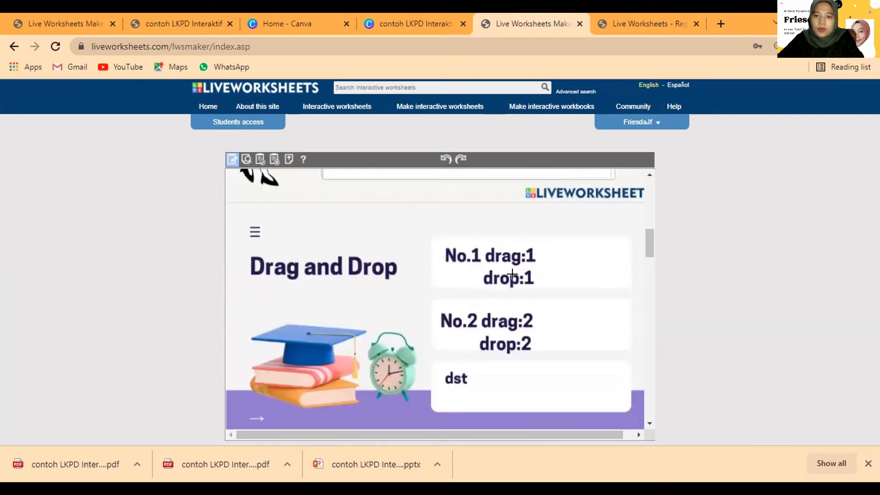
scroll(556, 279, "down", 8)
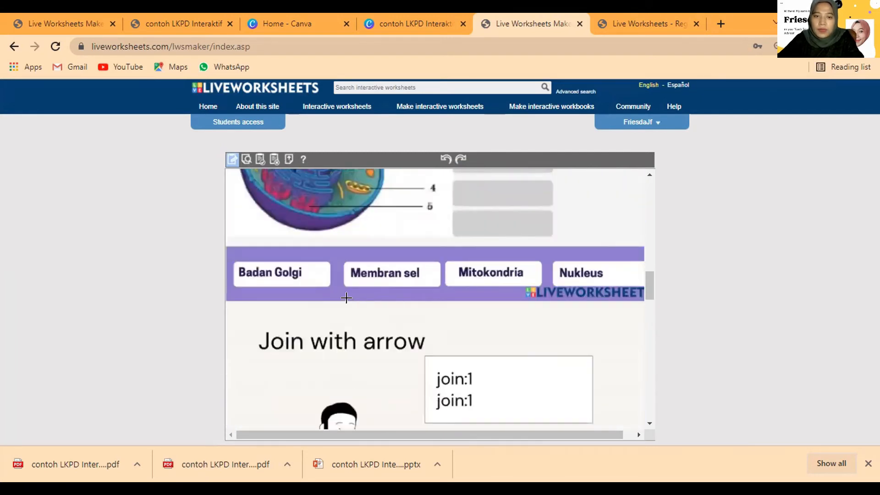
scroll(346, 298, "up", 2)
scroll(339, 294, "up", 2)
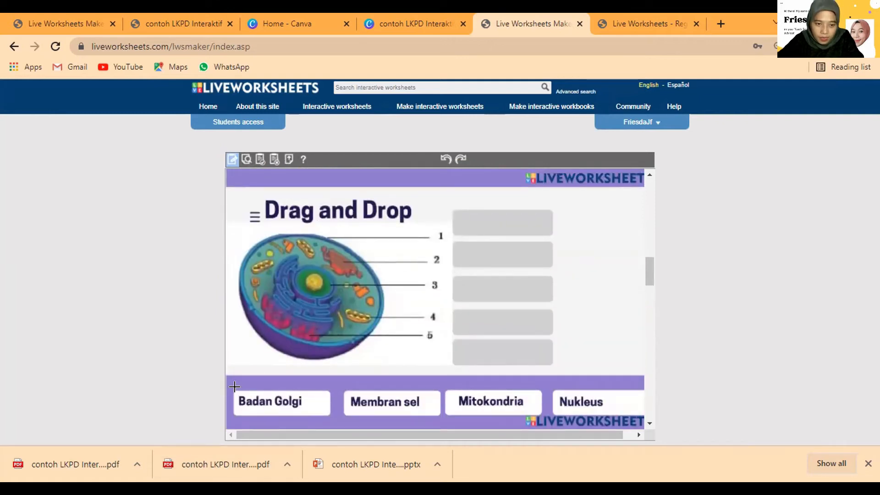
mouse_move(234, 391)
left_mouse_down()
mouse_move(235, 403)
mouse_move(257, 411)
mouse_move(329, 413)
left_mouse_up()
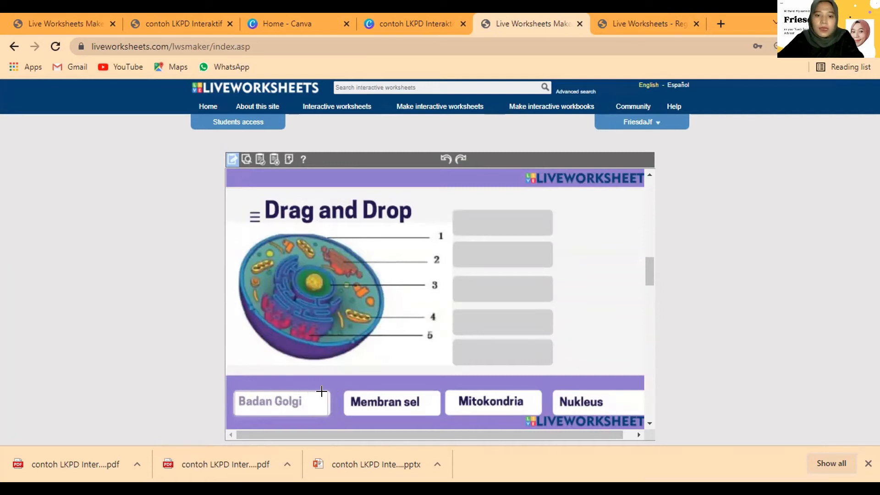
left_click(294, 395)
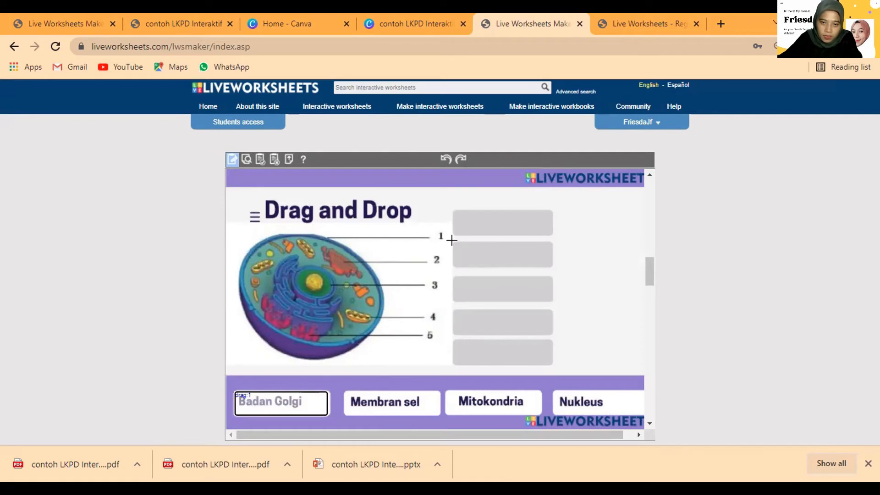
mouse_move(457, 243)
left_mouse_down()
mouse_move(466, 255)
mouse_move(549, 265)
left_mouse_up()
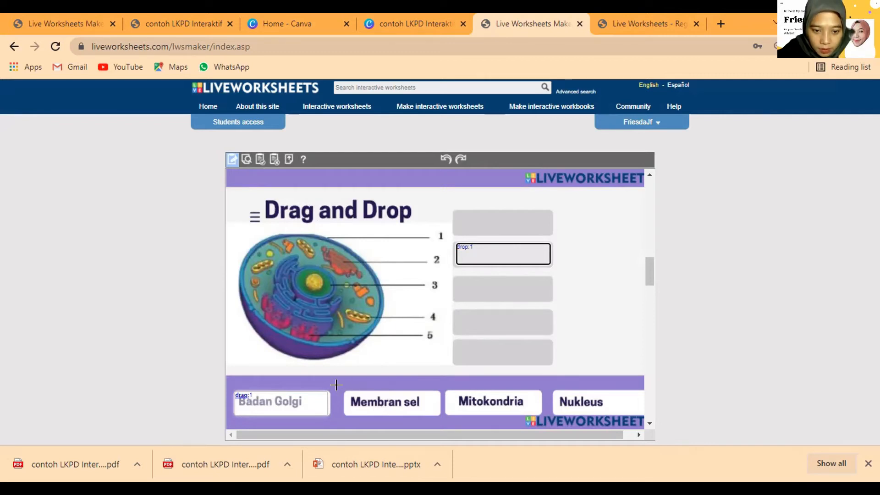
Draw a box over Membran sel with "drag:2" and a matching box over answer slot 1 with "drop:2"
left_click_drag(345, 392, 433, 414)
left_click(401, 392)
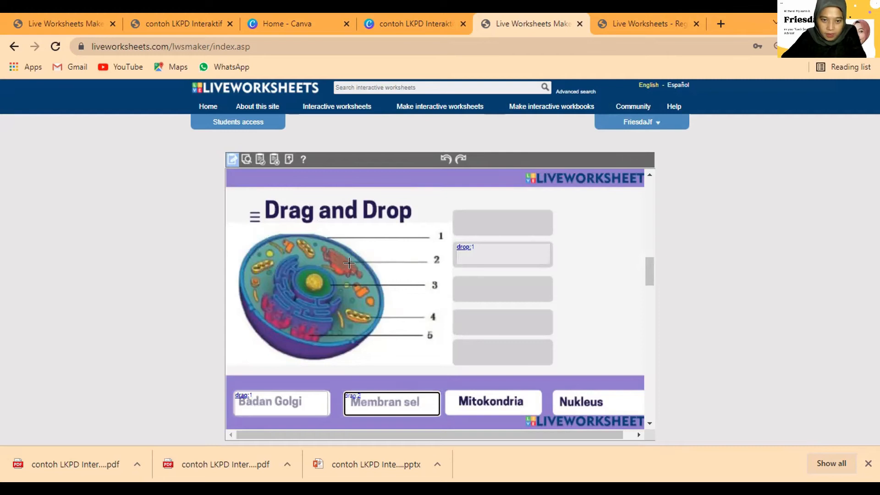
left_click_drag(454, 218, 545, 228)
left_click(524, 219)
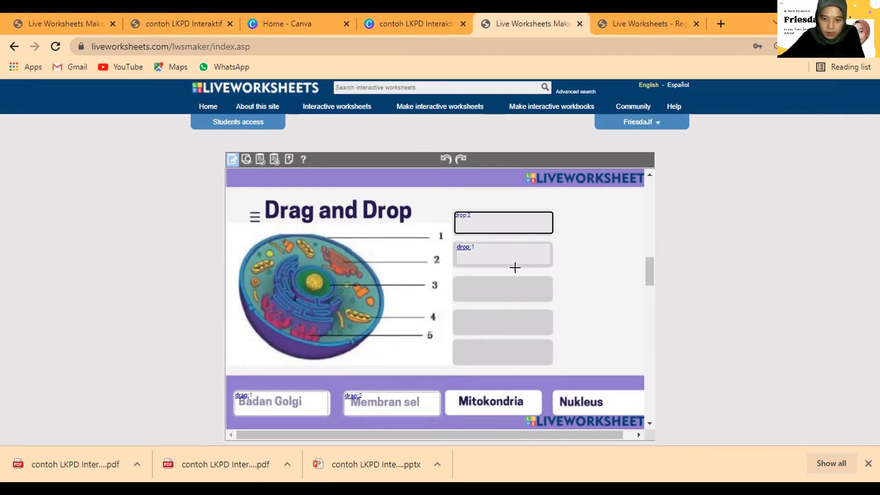
Draw a box over Mitokondria with "drag:3" and a matching box over answer slot 4 with "drop:3"
scroll(515, 268, "down", 1)
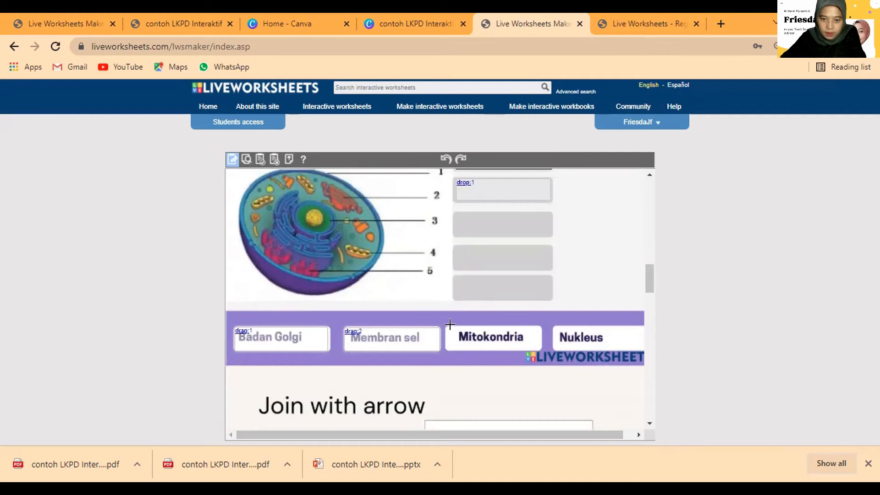
mouse_move(444, 325)
left_mouse_down()
mouse_move(445, 332)
mouse_move(485, 342)
mouse_move(525, 338)
mouse_move(528, 351)
left_mouse_up()
left_click(525, 338)
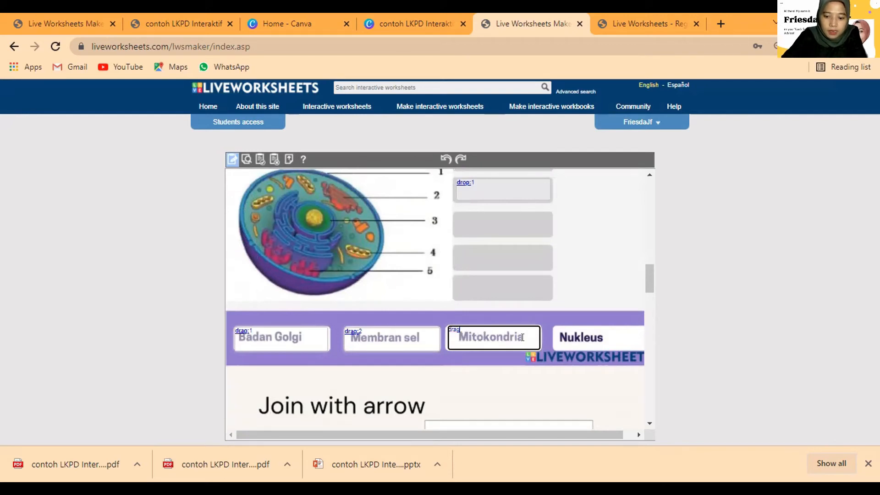
scroll(521, 334, "up", 3)
scroll(494, 424, "down", 3)
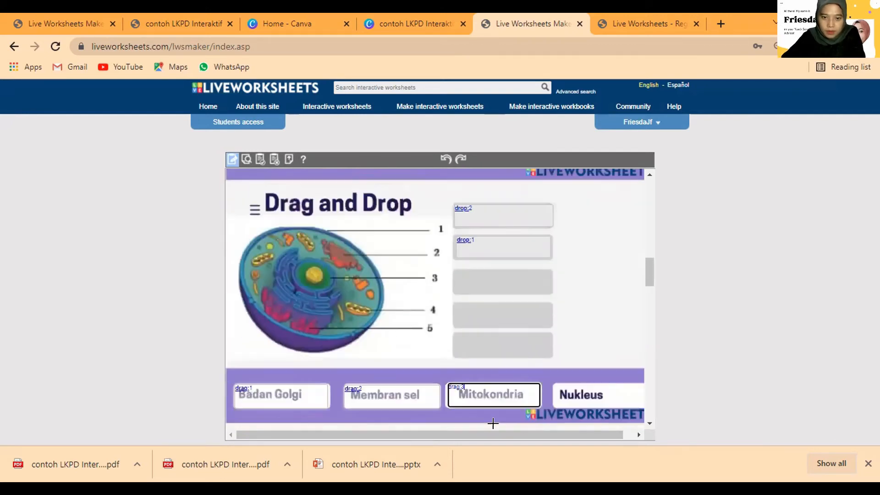
scroll(484, 357, "up", 2)
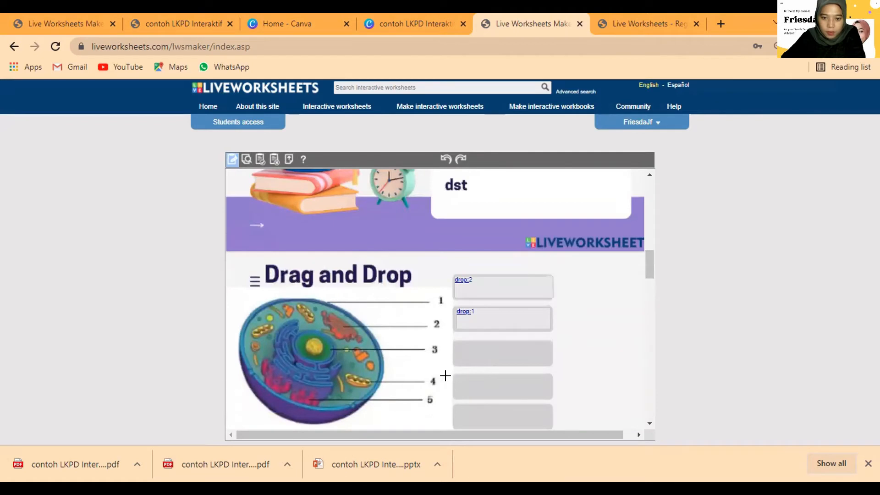
mouse_move(456, 375)
left_mouse_down()
mouse_move(485, 395)
mouse_move(532, 391)
mouse_move(554, 399)
left_mouse_up()
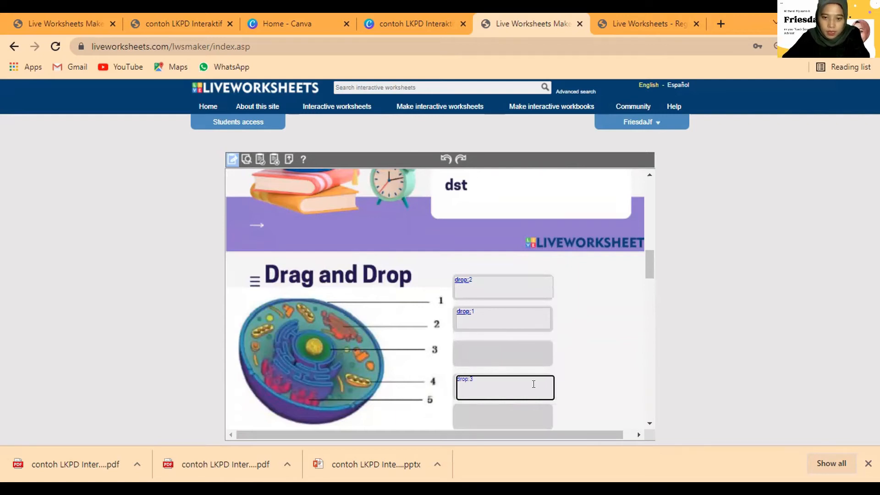
scroll(513, 412, "down", 3)
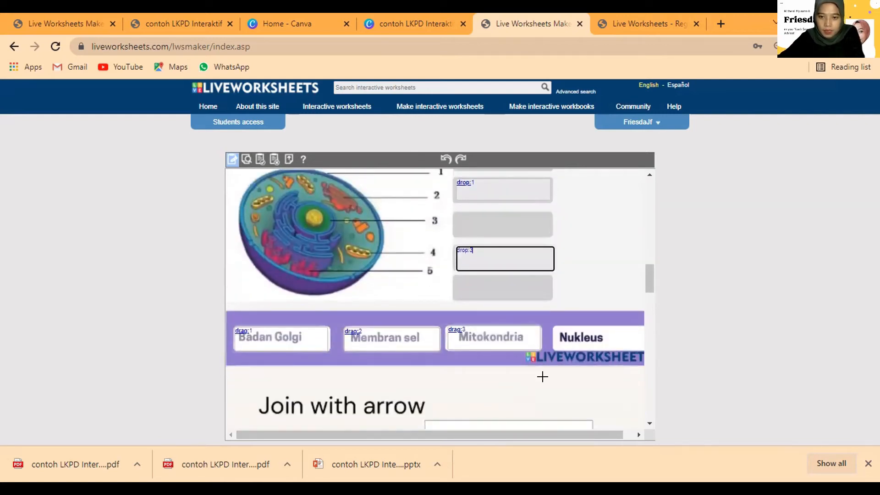
Draw a box over Nukleus with "drag:4" and a matching box over answer slot 3 with "drop:4"
left_click_drag(561, 434, 573, 436)
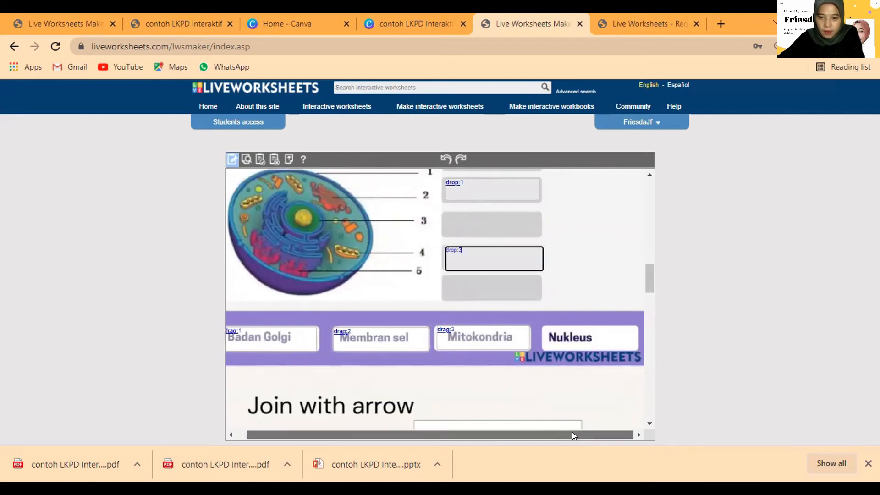
left_click_drag(542, 327, 637, 345)
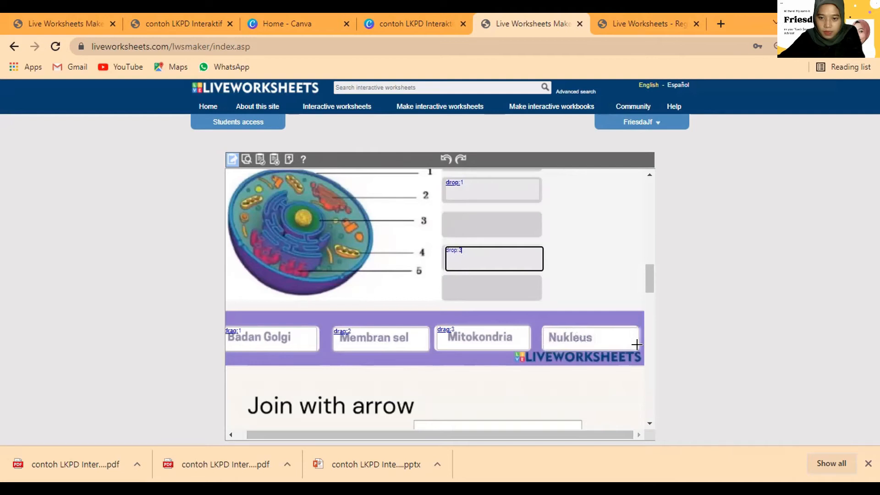
left_click(618, 331)
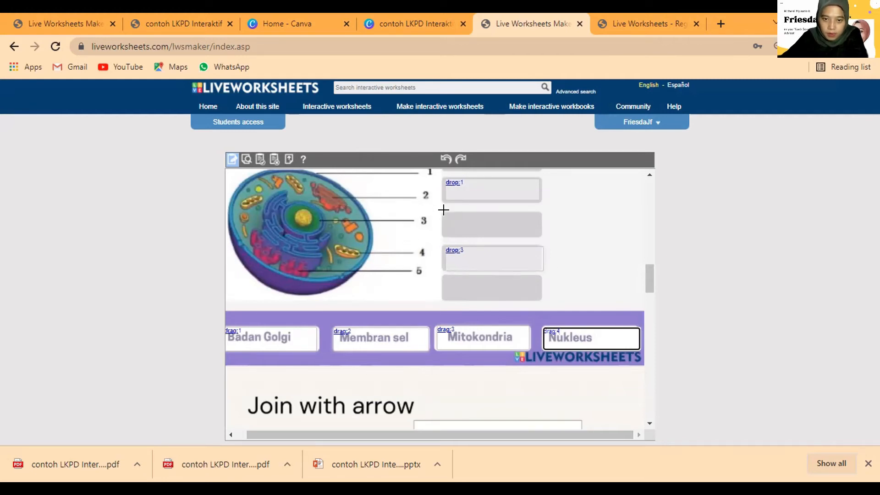
mouse_move(445, 215)
left_mouse_down()
mouse_move(453, 228)
mouse_move(536, 232)
left_mouse_up()
left_click(510, 215)
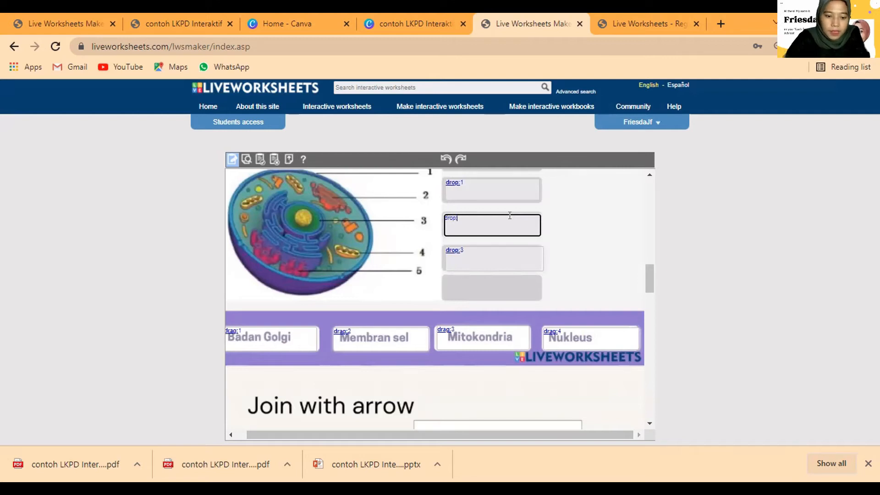
Preview the worksheet and test the Drag and Drop exercise by placing Badan Golgi in answer slot 2
scroll(609, 270, "up", 5)
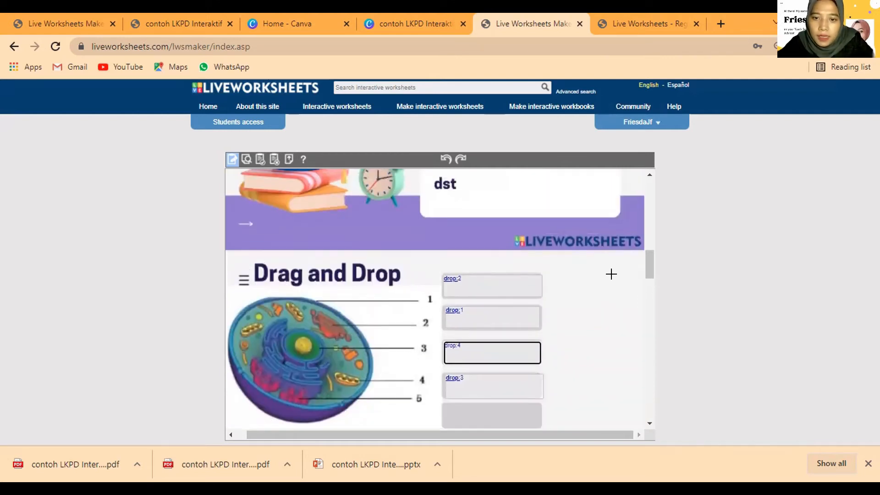
left_click(246, 159)
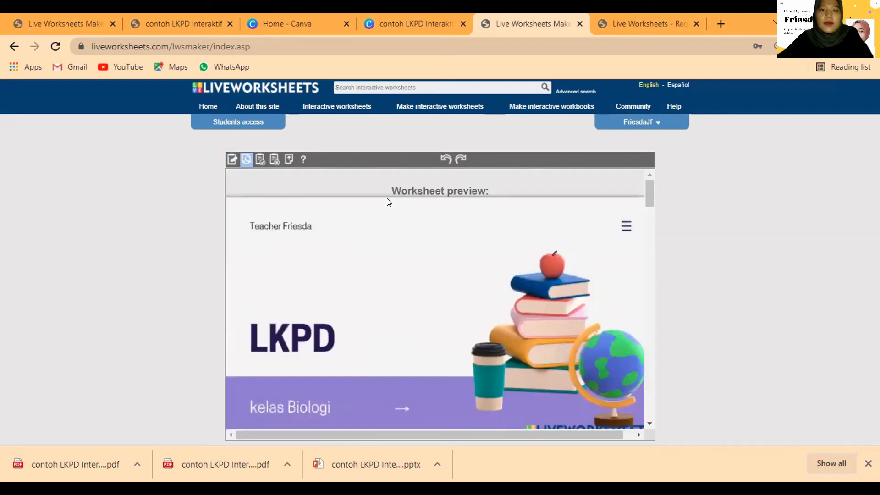
scroll(415, 212, "down", 15)
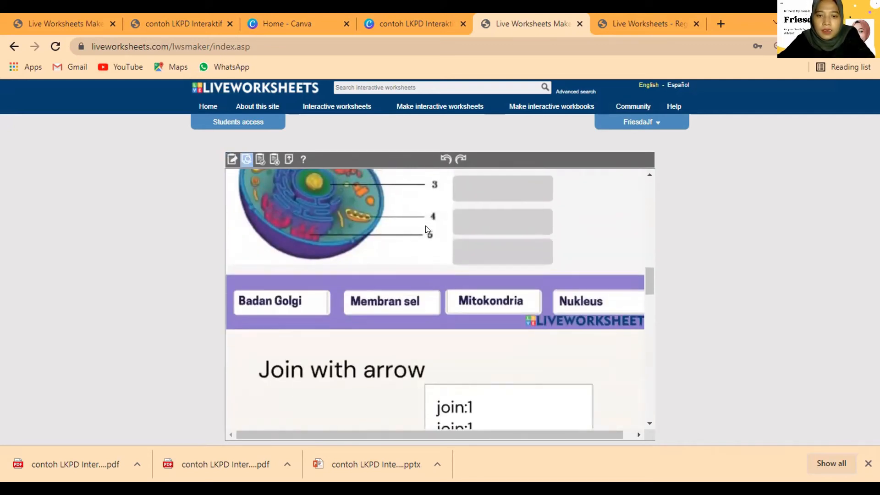
scroll(486, 302, "up", 3)
scroll(482, 295, "down", 1)
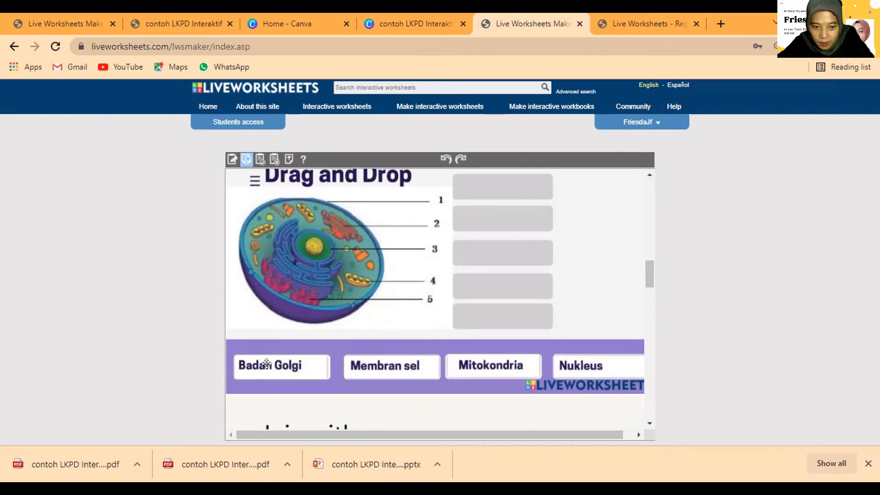
left_click_drag(266, 363, 505, 216)
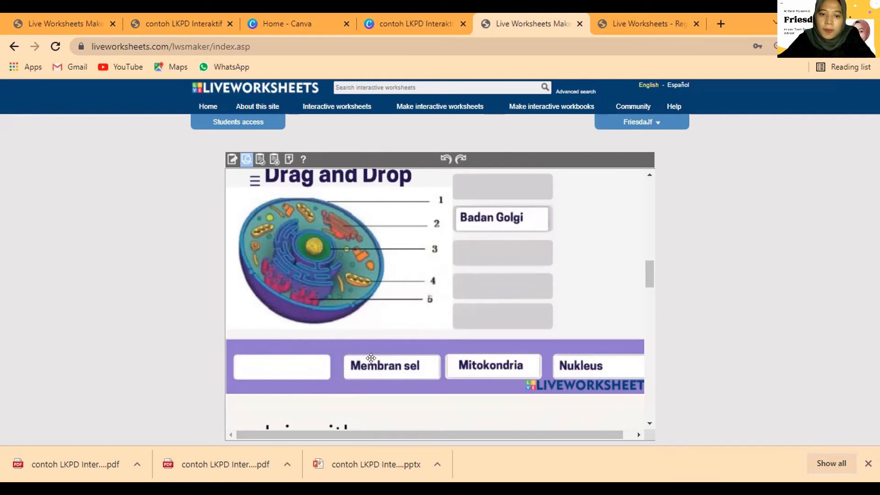
Test the other labels in the preview by trying Membran sel on different answer slots and placing Mitokondria in slot 3
left_click_drag(355, 365, 506, 312)
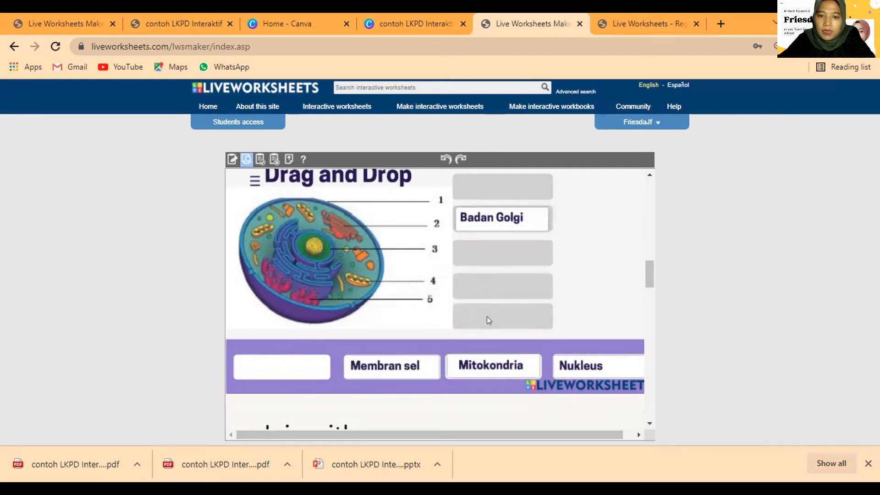
left_click_drag(399, 369, 499, 202)
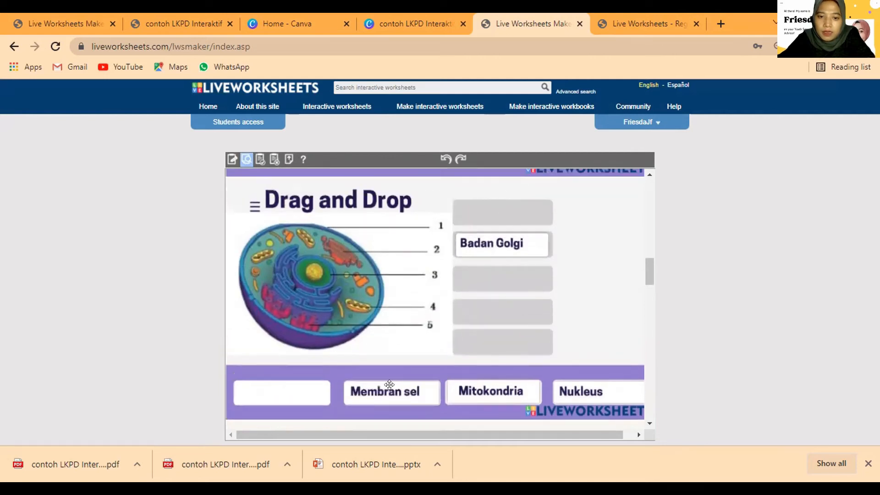
left_click_drag(408, 390, 490, 263)
left_click_drag(498, 201, 507, 284)
left_click_drag(504, 245, 506, 214)
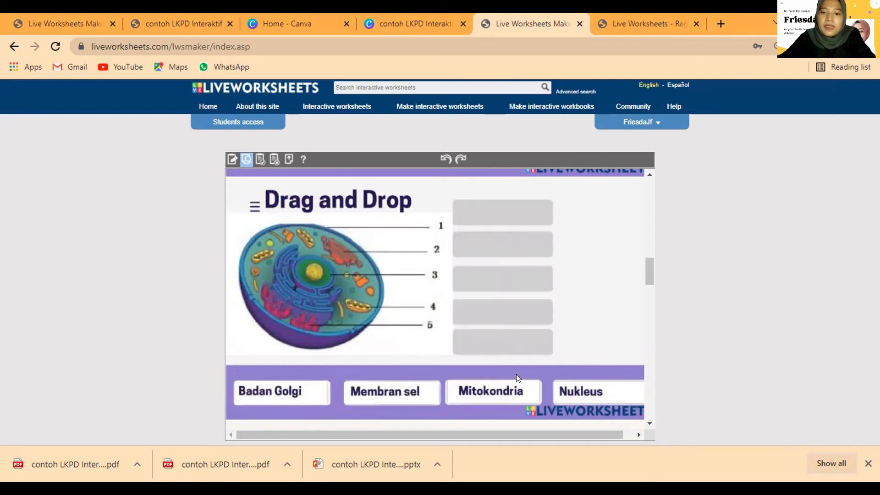
left_click_drag(489, 388, 500, 280)
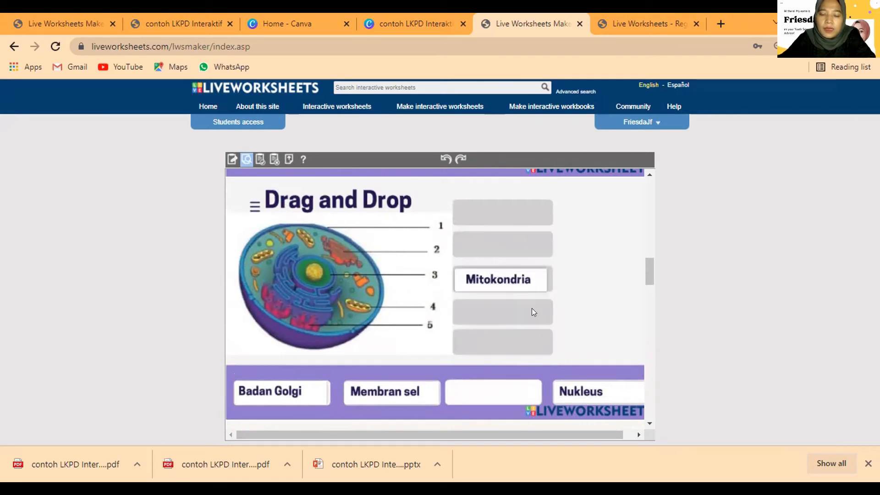
Review the Drag and Drop instructions, the Join with arrow exercise and the embedded video in the worksheet preview
scroll(539, 325, "up", 3)
scroll(539, 325, "down", 3)
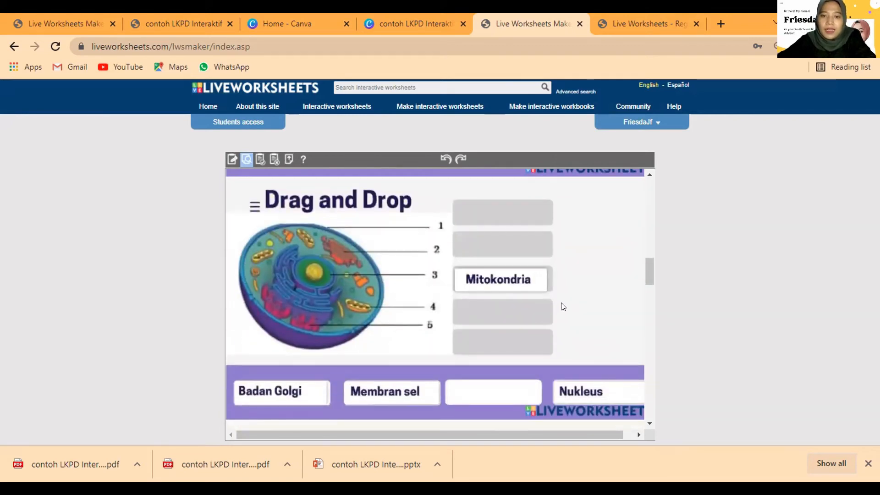
scroll(563, 307, "up", 3)
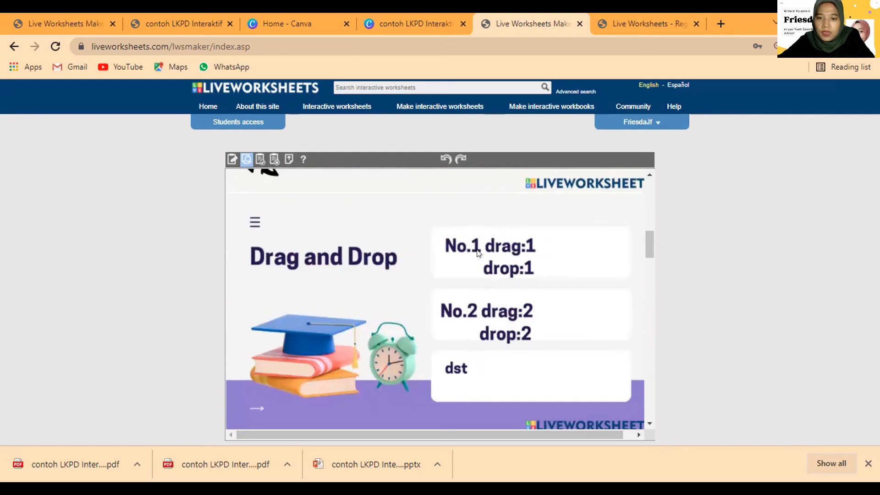
scroll(502, 287, "up", 5)
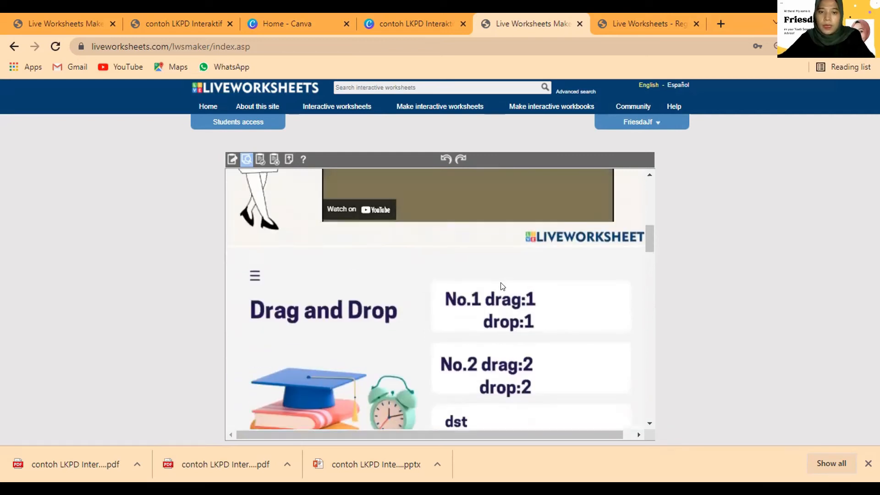
scroll(502, 287, "down", 10)
scroll(502, 286, "down", 5)
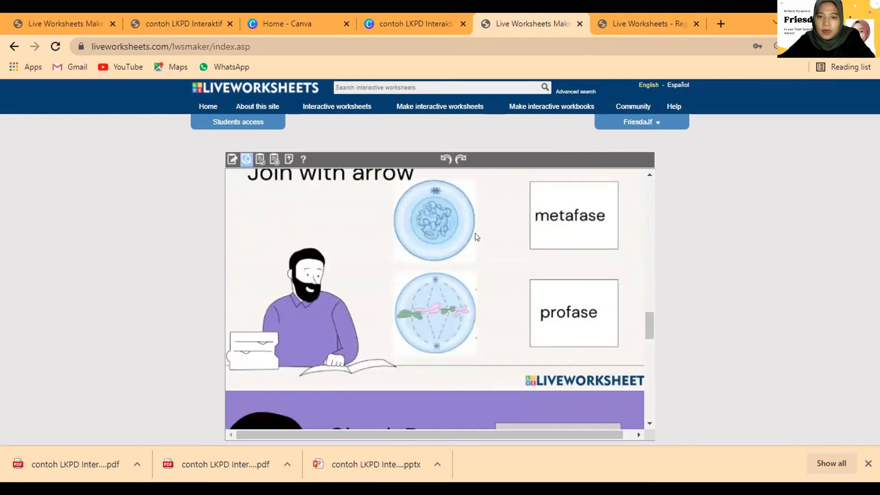
scroll(438, 236, "up", 8)
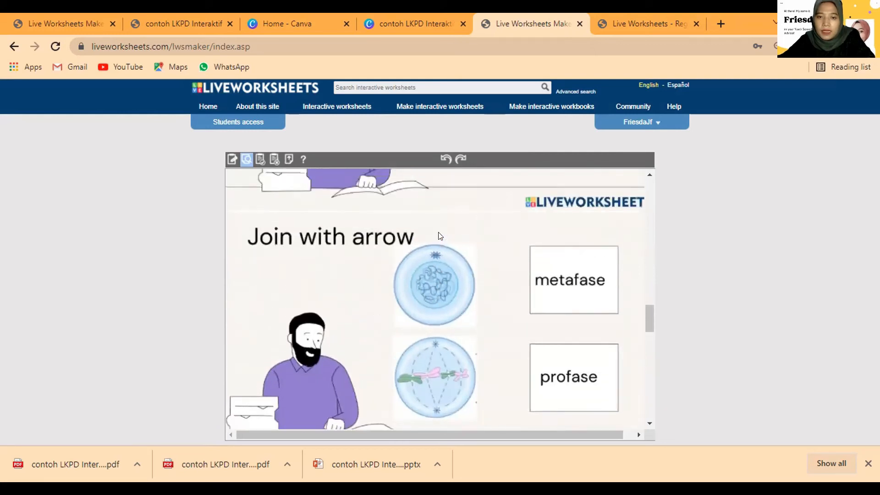
scroll(438, 236, "up", 10)
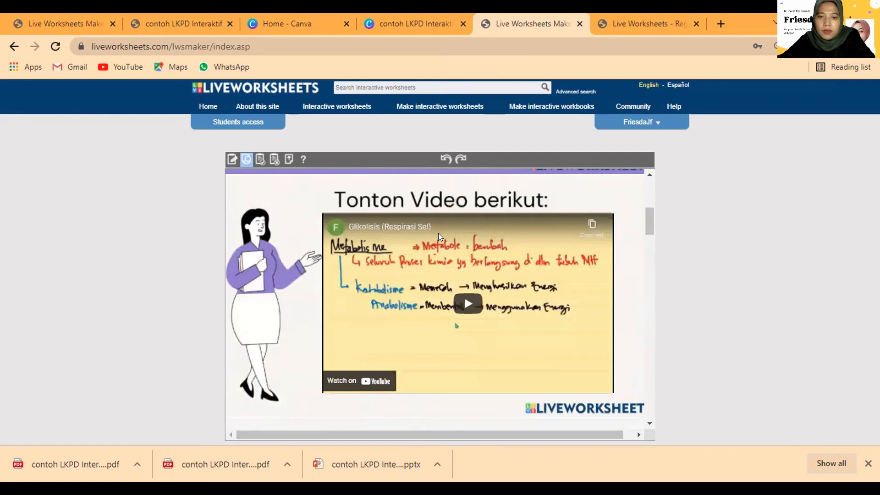
Return to edit mode and examine the Join with arrow instructions with their join:1 and join:2 pairs
left_click(227, 160)
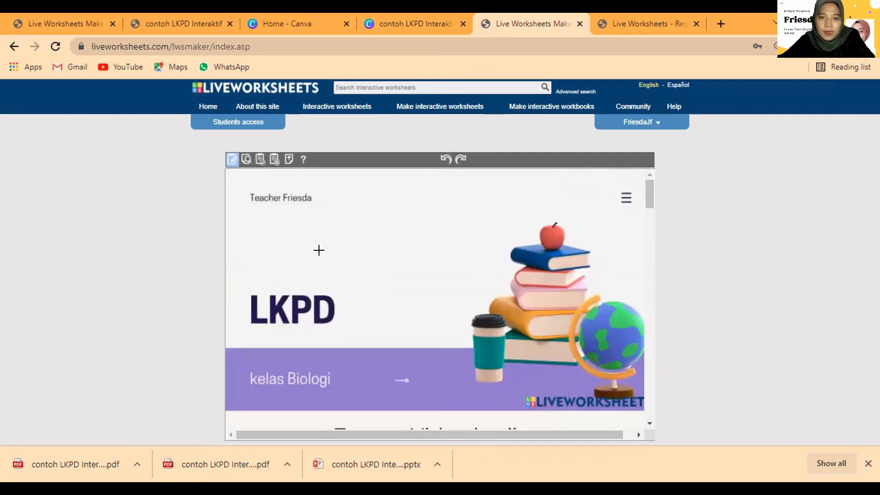
scroll(454, 309, "down", 10)
scroll(453, 310, "down", 5)
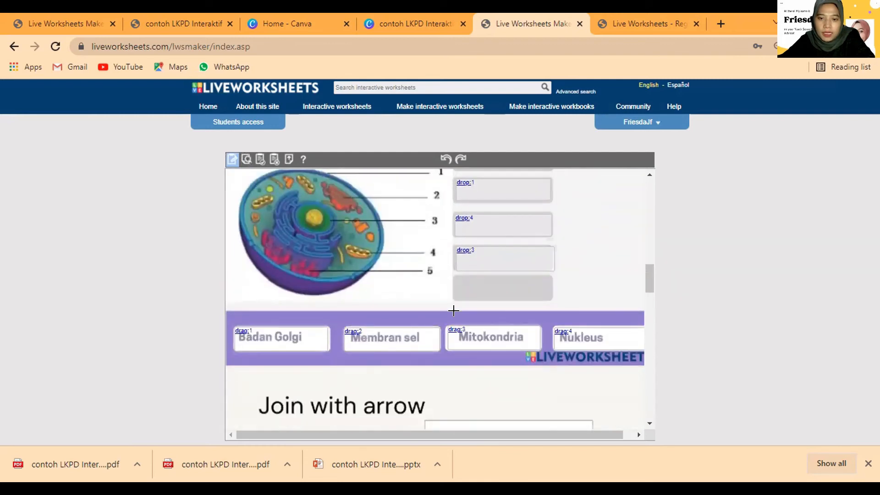
scroll(495, 348, "down", 4)
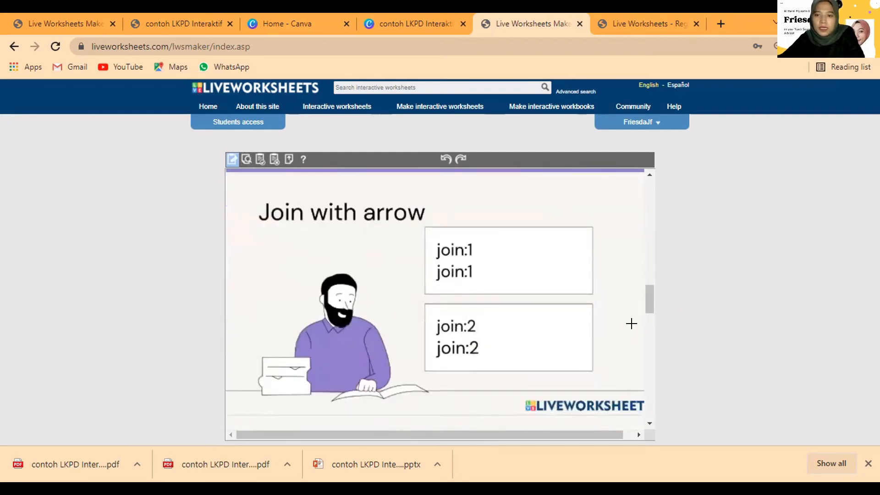
key("ctrl+plus")
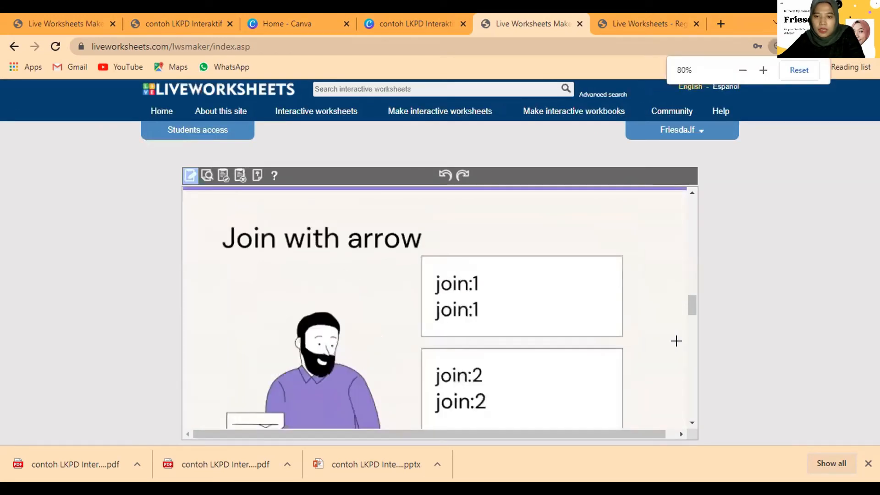
scroll(676, 341, "down", 2)
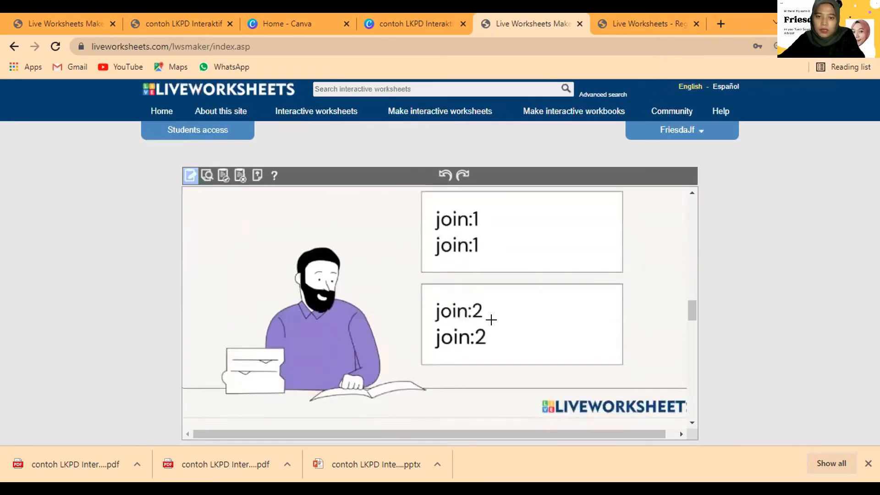
scroll(501, 312, "down", 5)
scroll(531, 289, "up", 4)
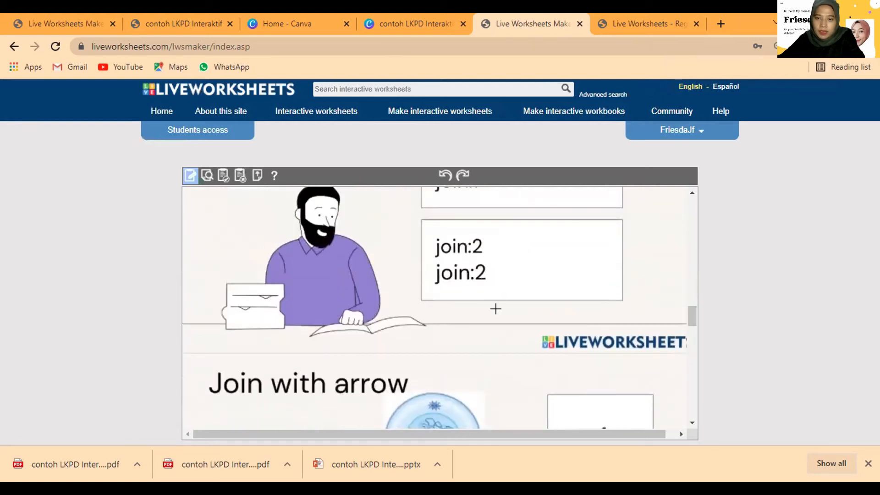
Draw a box over the metafase label in the Join with arrow exercise
scroll(495, 299, "down", 6)
scroll(495, 299, "up", 3)
scroll(495, 298, "down", 2)
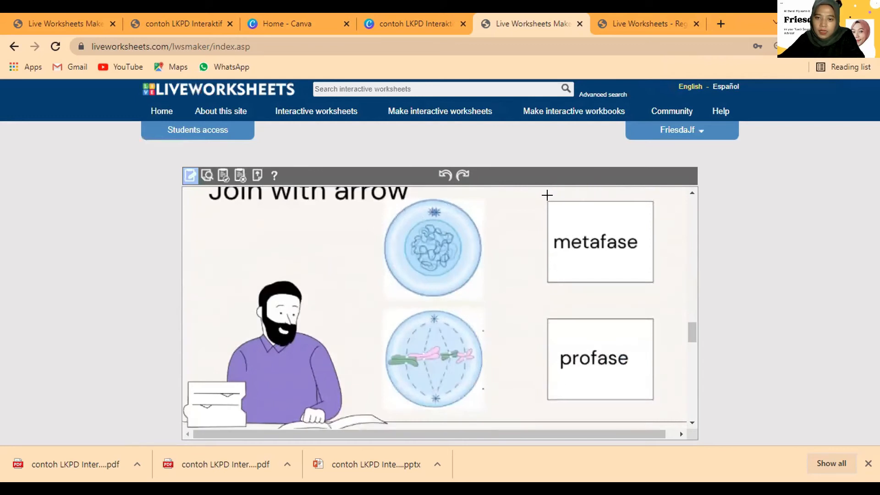
left_click_drag(548, 202, 651, 280)
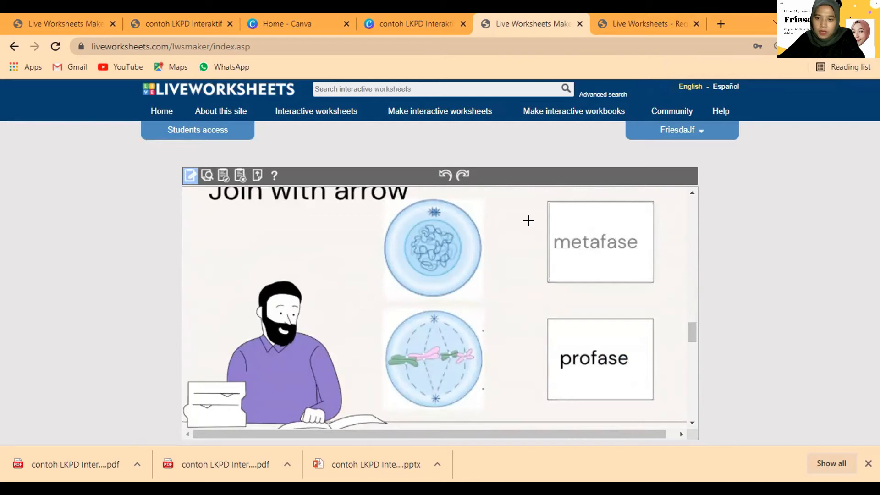